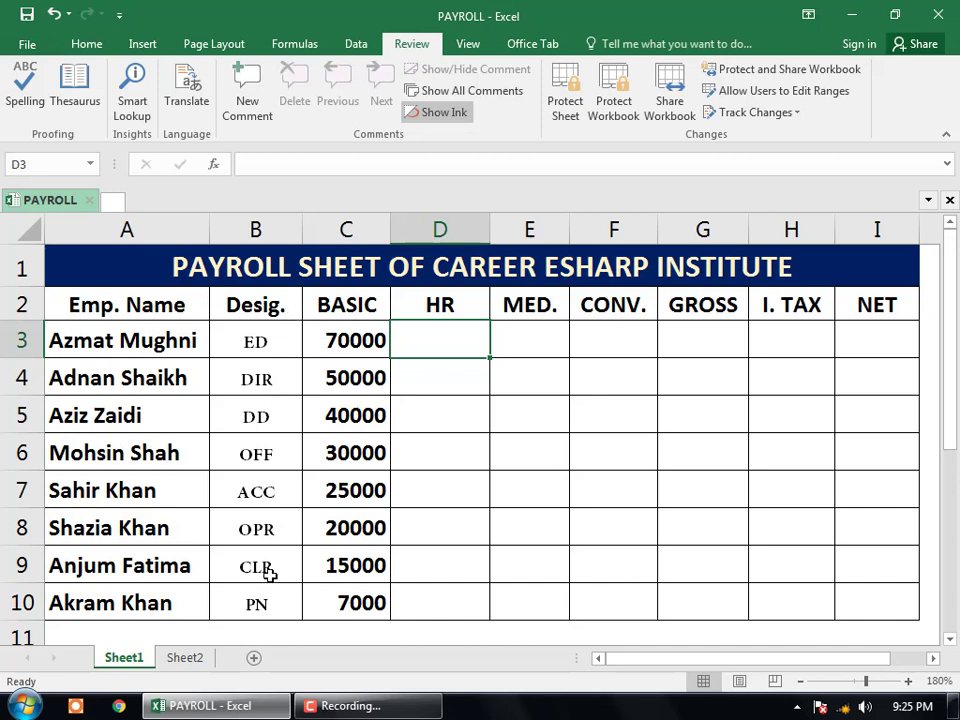
Review the HR, CONV. and GROSS column headings and dismiss the Windows colour-scheme prompt
left_click(464, 300)
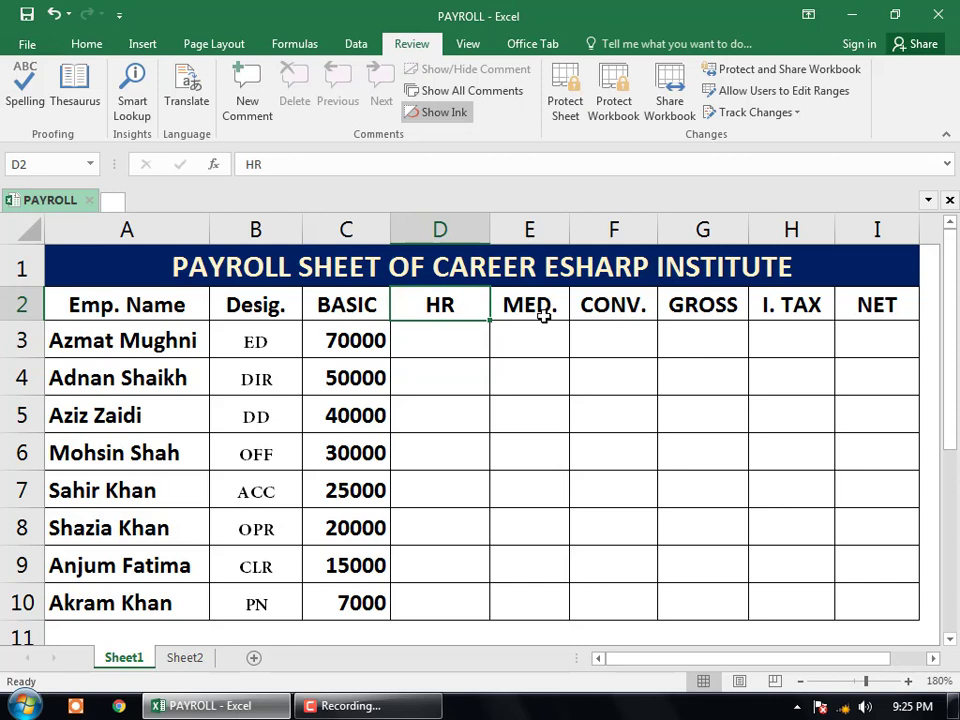
left_click(610, 316)
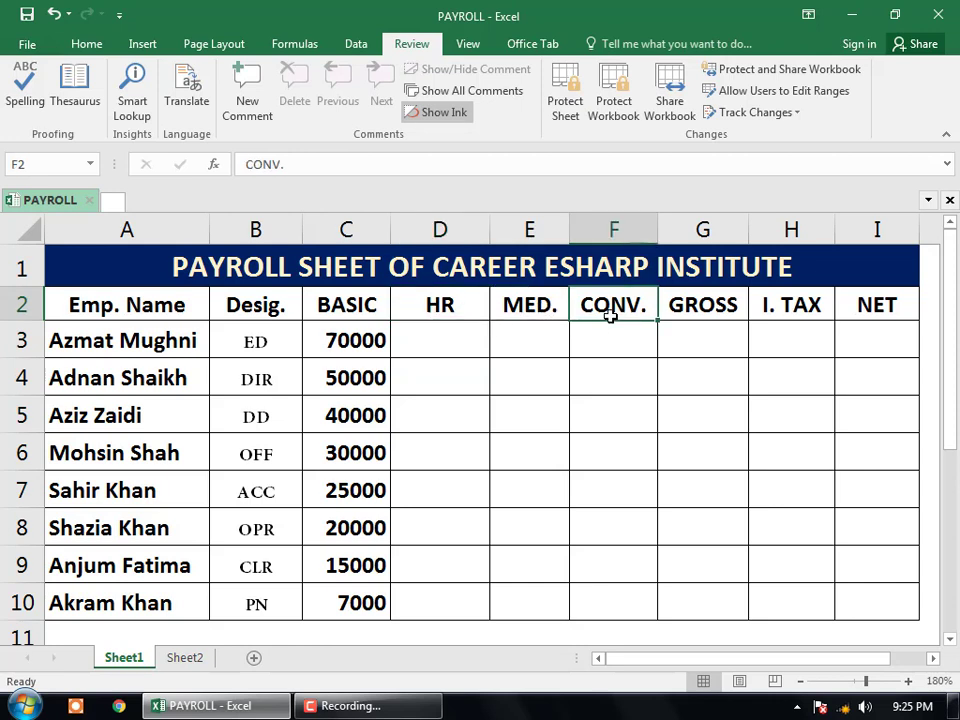
left_click(682, 313)
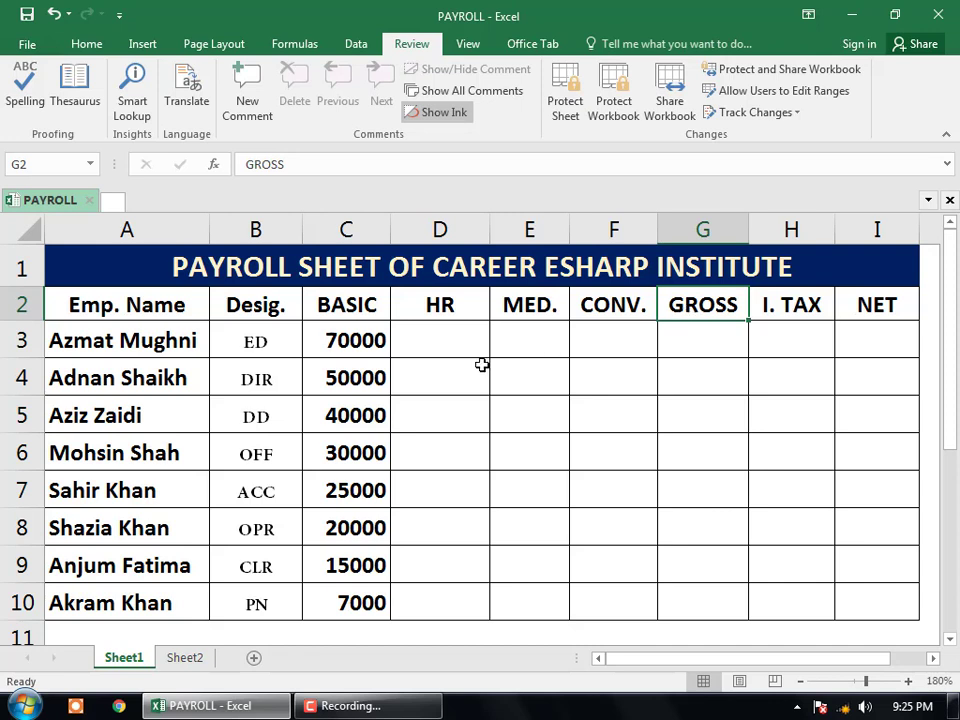
left_click(443, 332)
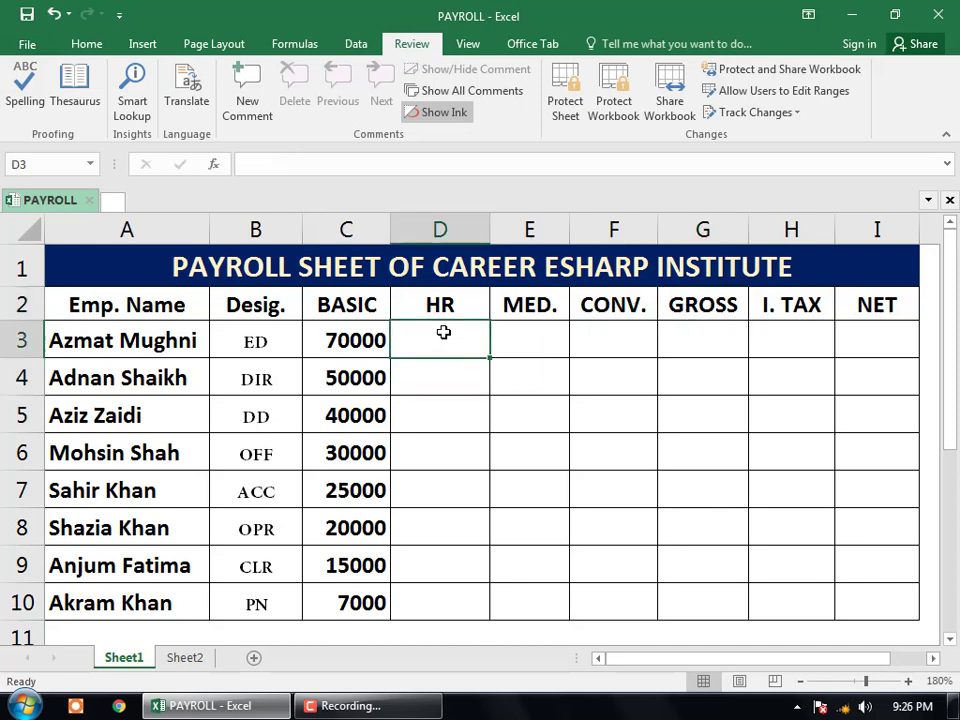
key("Left")
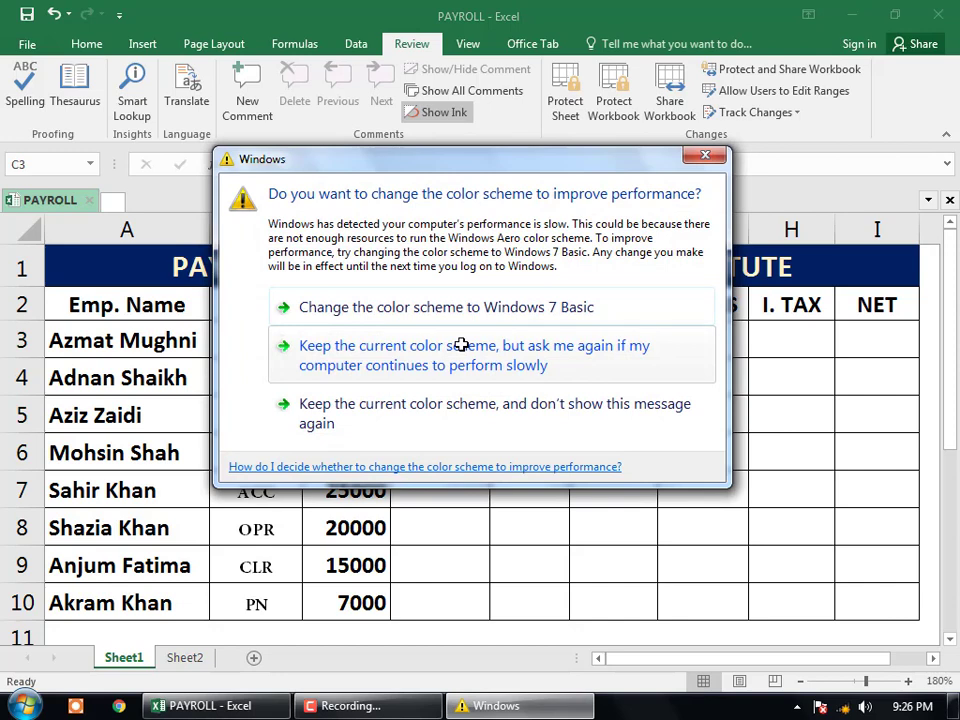
left_click(705, 154)
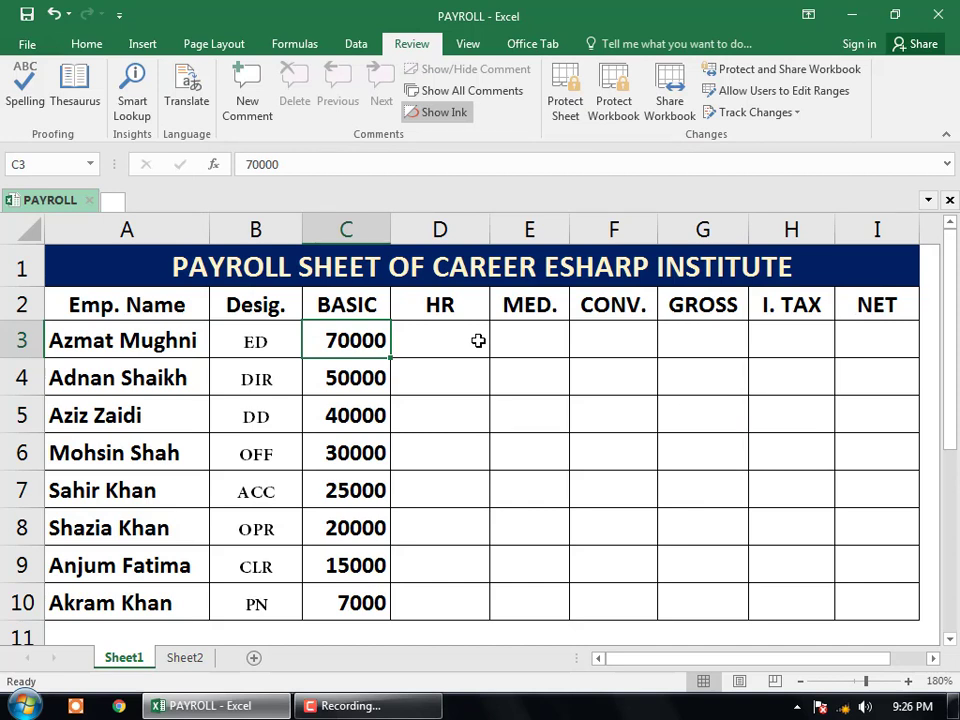
left_click(420, 332)
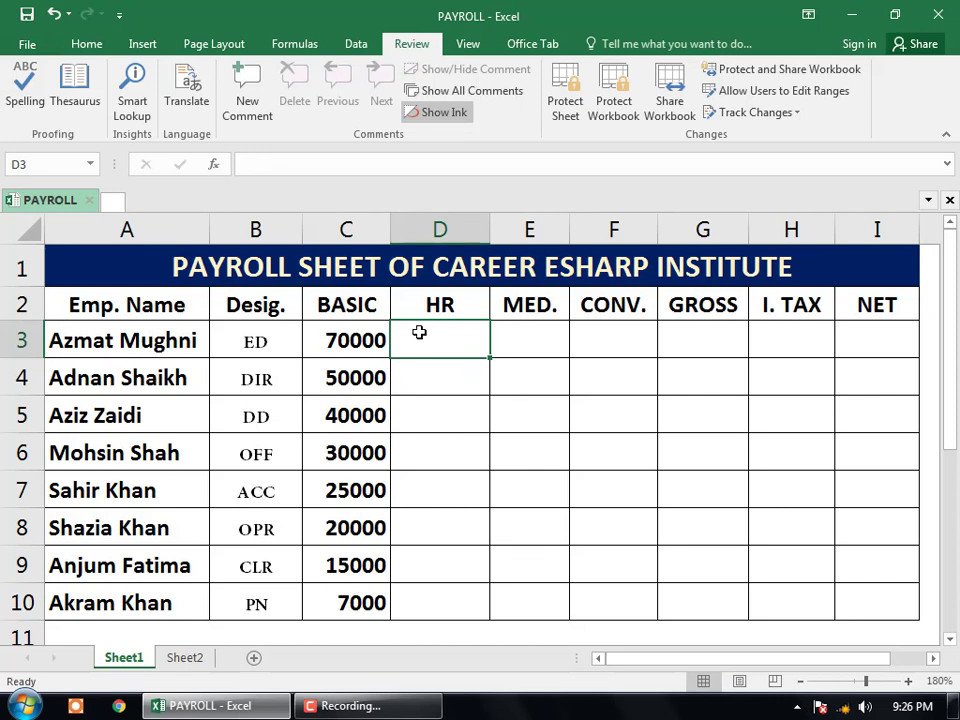
Begin D3's HR formula with the first tier =IF(C3>=50000,C3*50%,
left_click(364, 336)
left_click(437, 339)
left_click(88, 45)
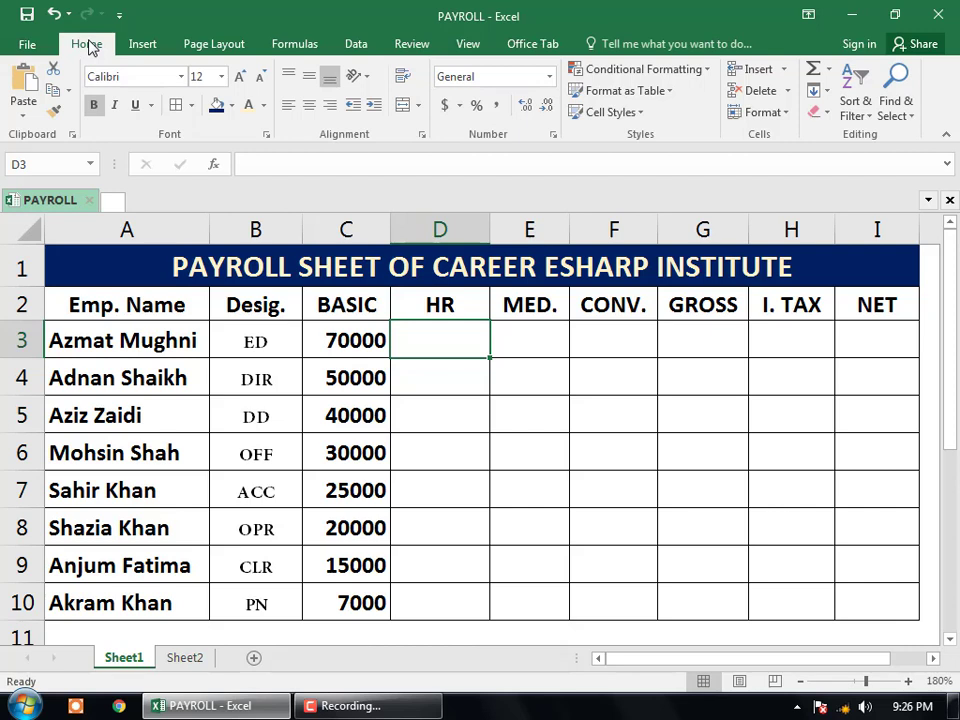
type("=IF")
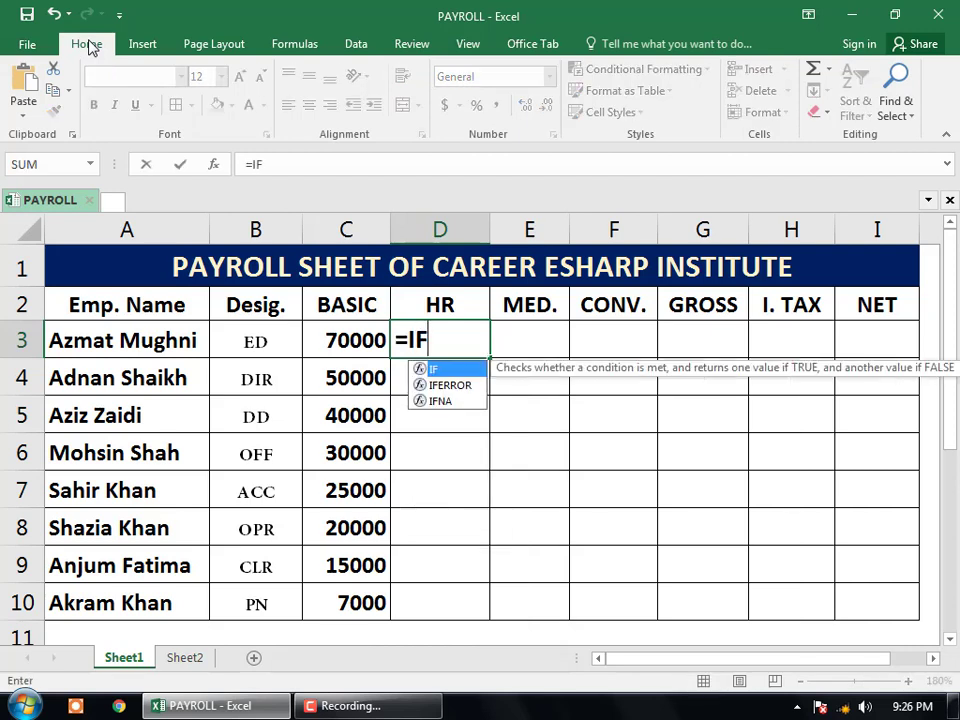
type("(")
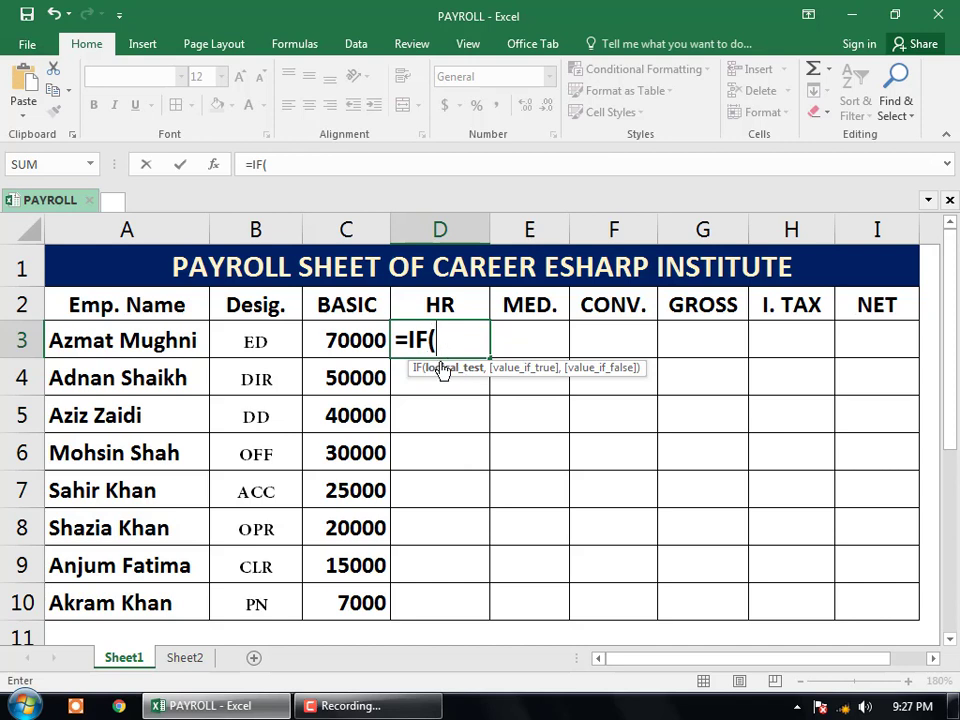
left_click(345, 341)
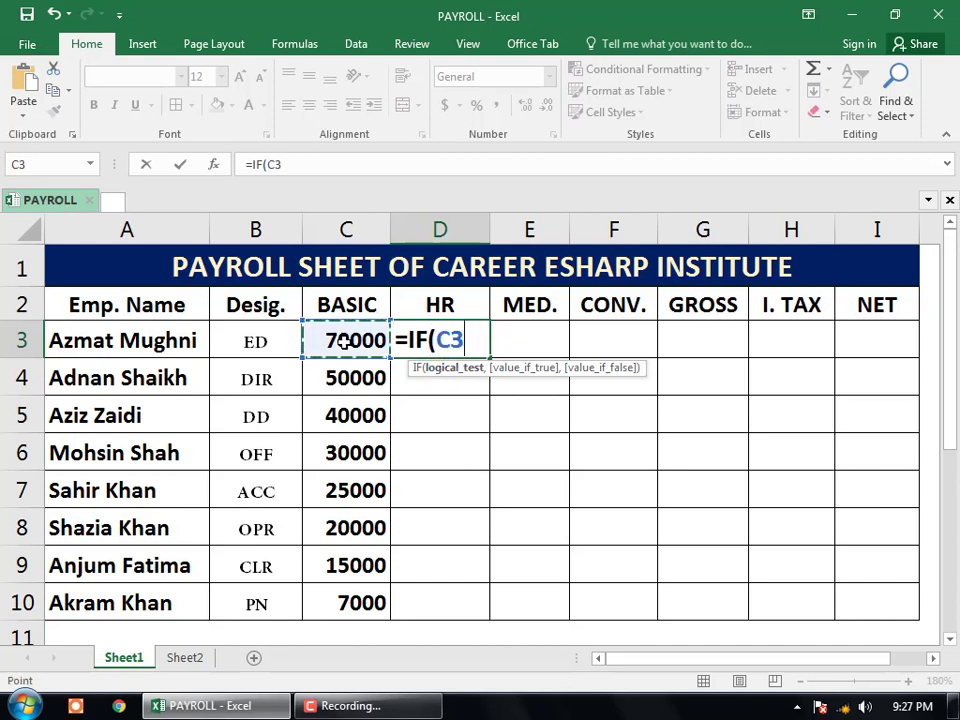
type(">=")
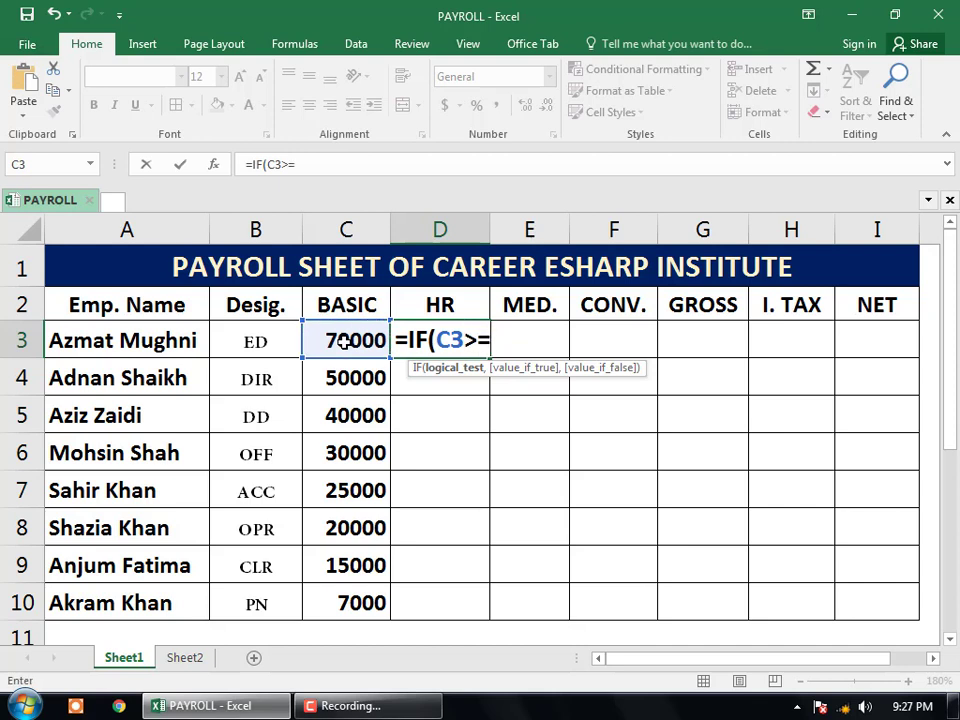
type("5")
type("0000,")
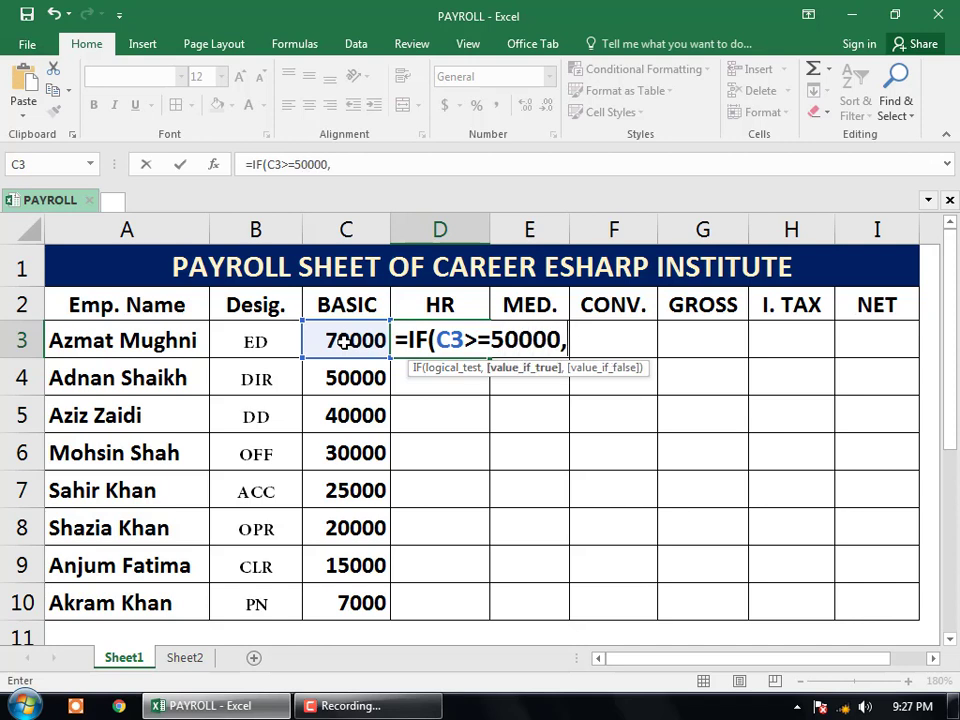
left_click(343, 341)
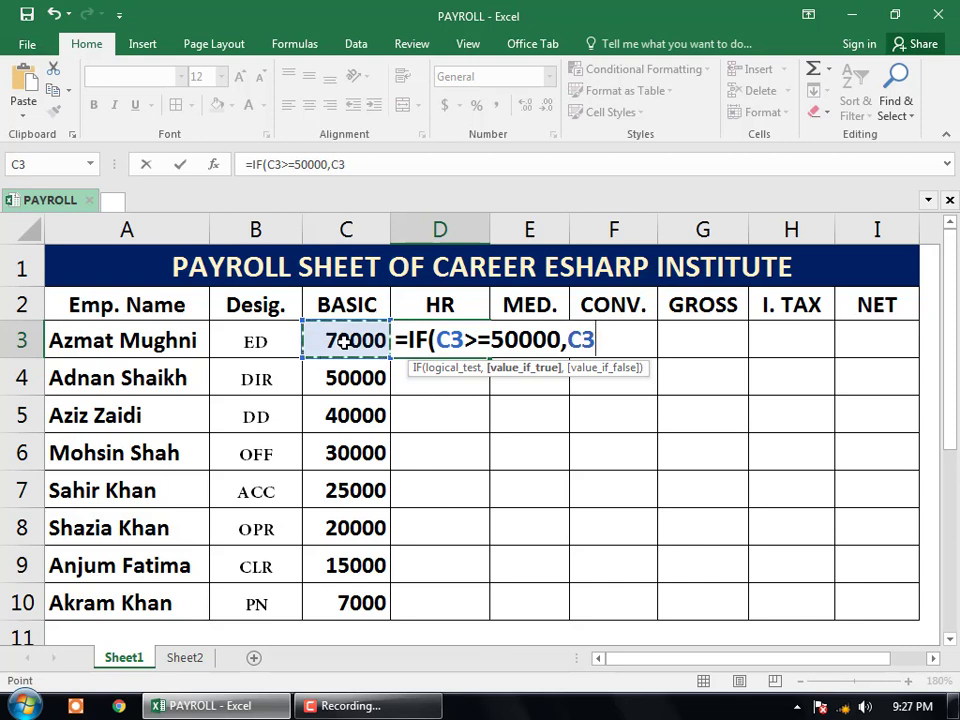
type("*50")
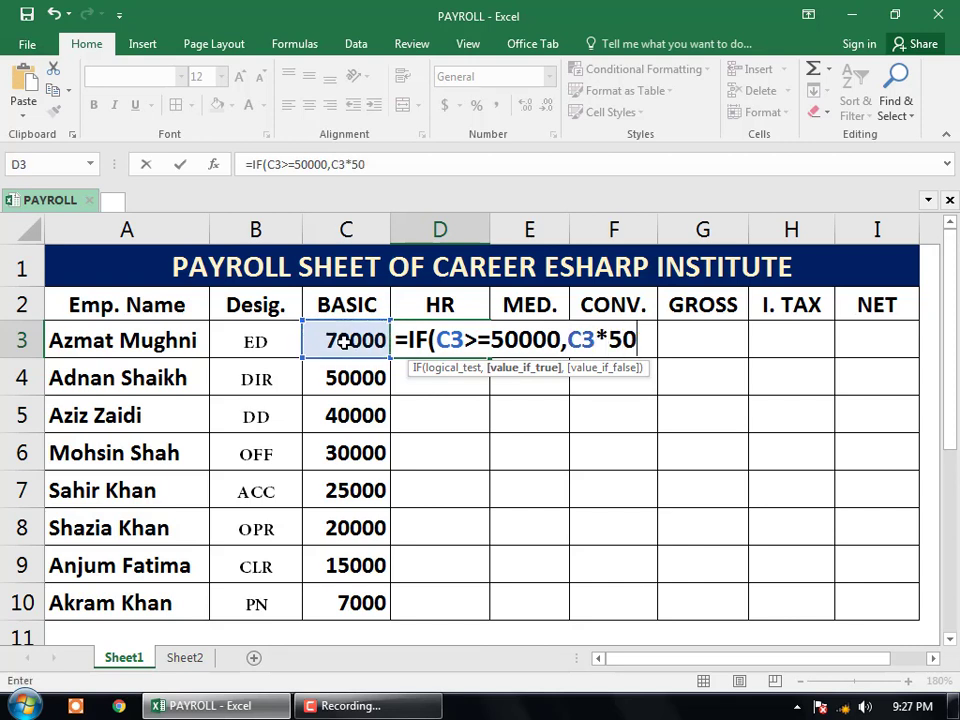
type("%,")
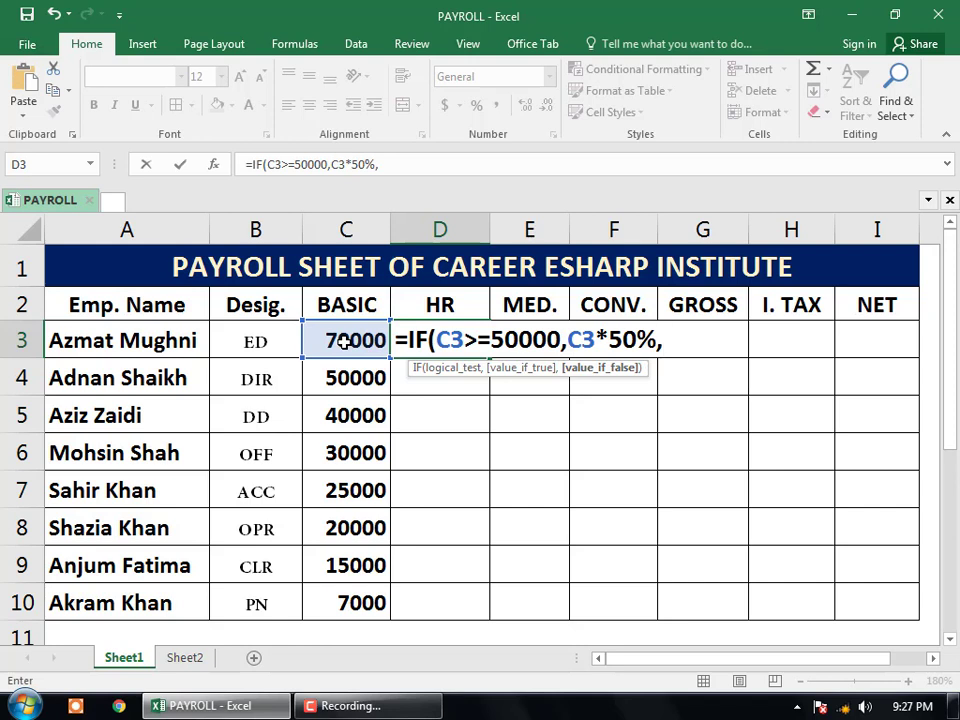
Add the second tier IF(C3>=30000,C3*40%, and start a third nested IF
type("IF")
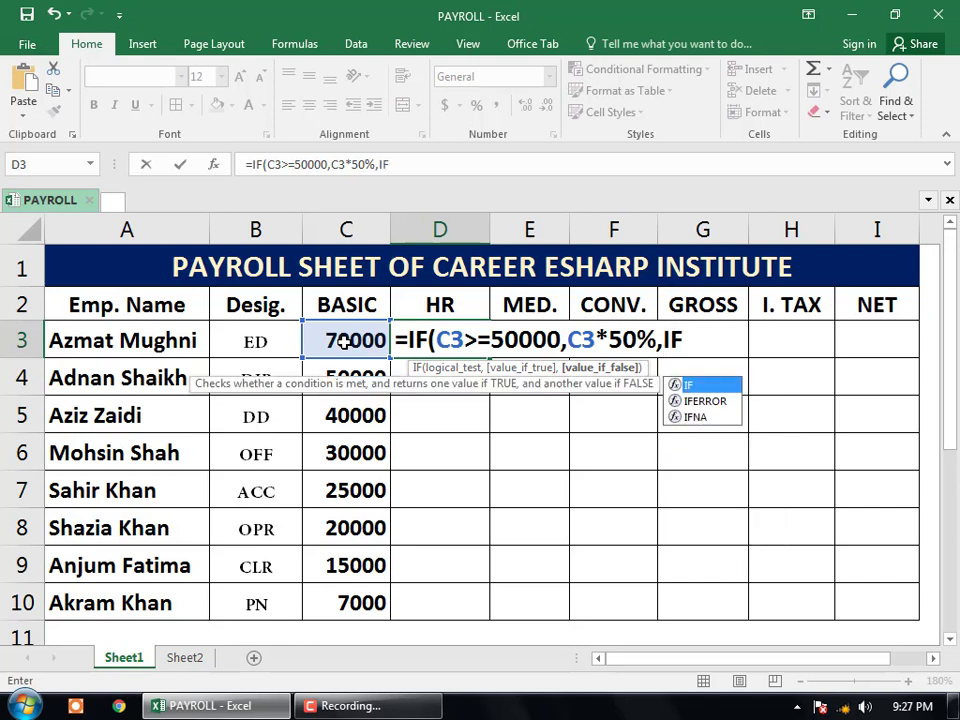
type("(")
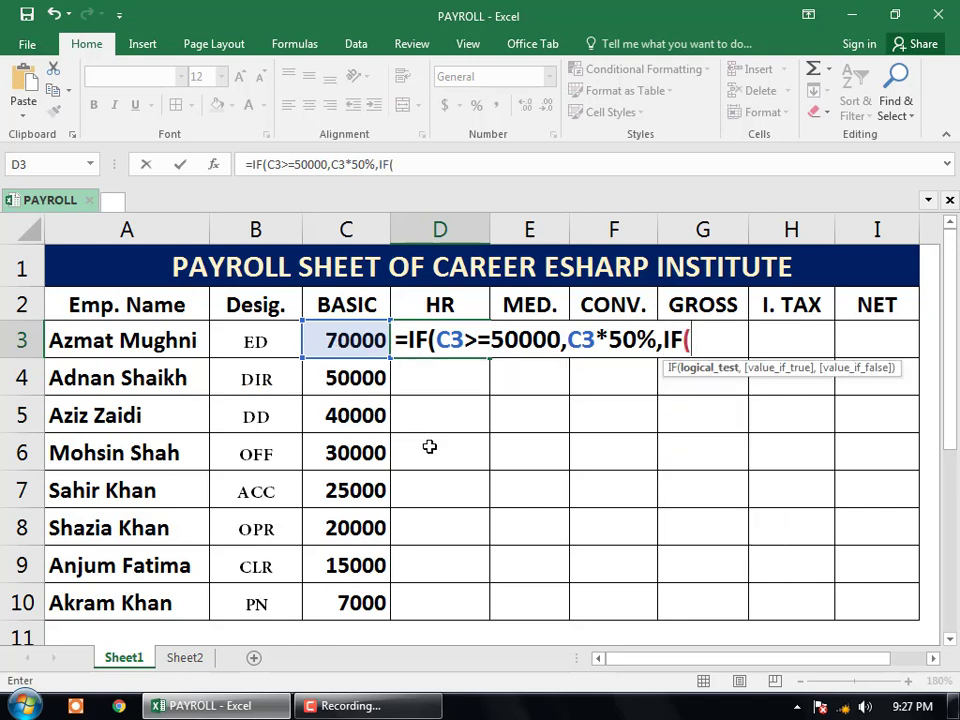
left_click(354, 338)
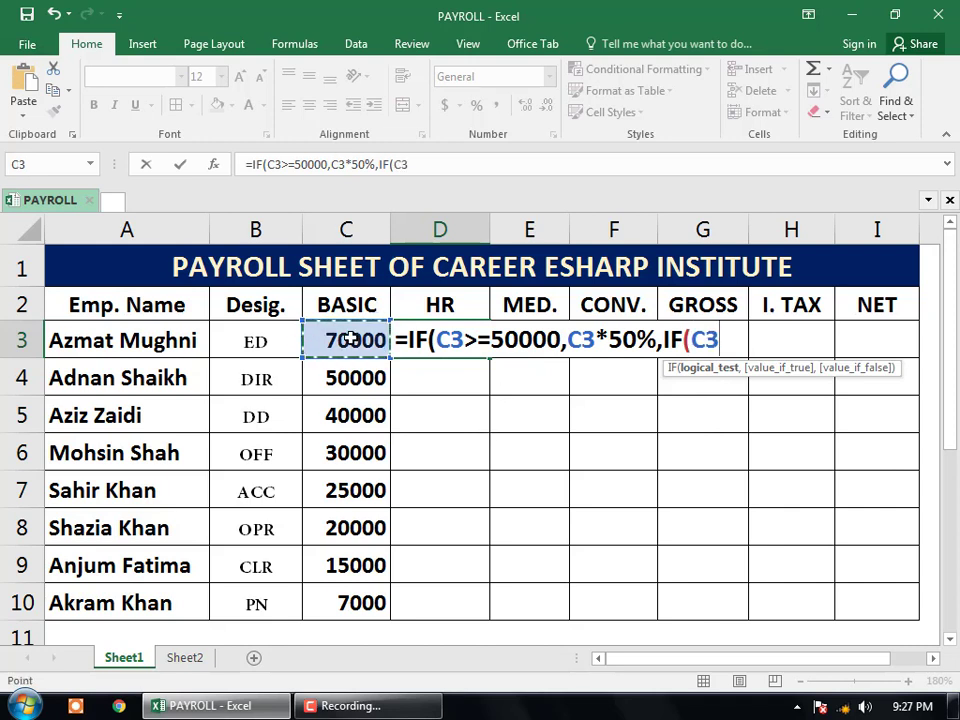
type(">=")
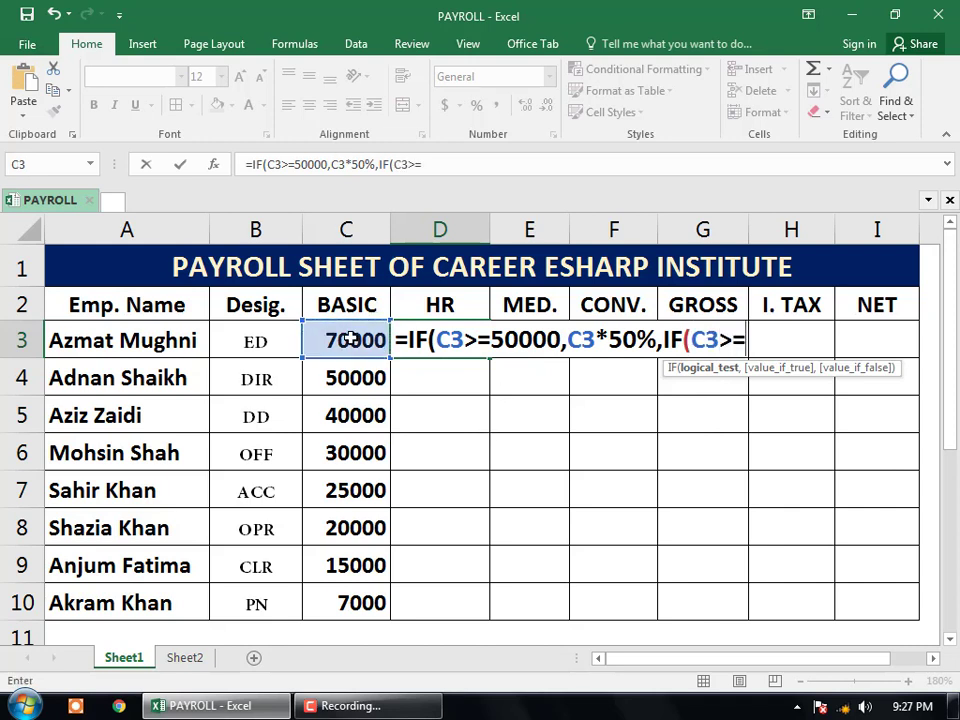
type("30000")
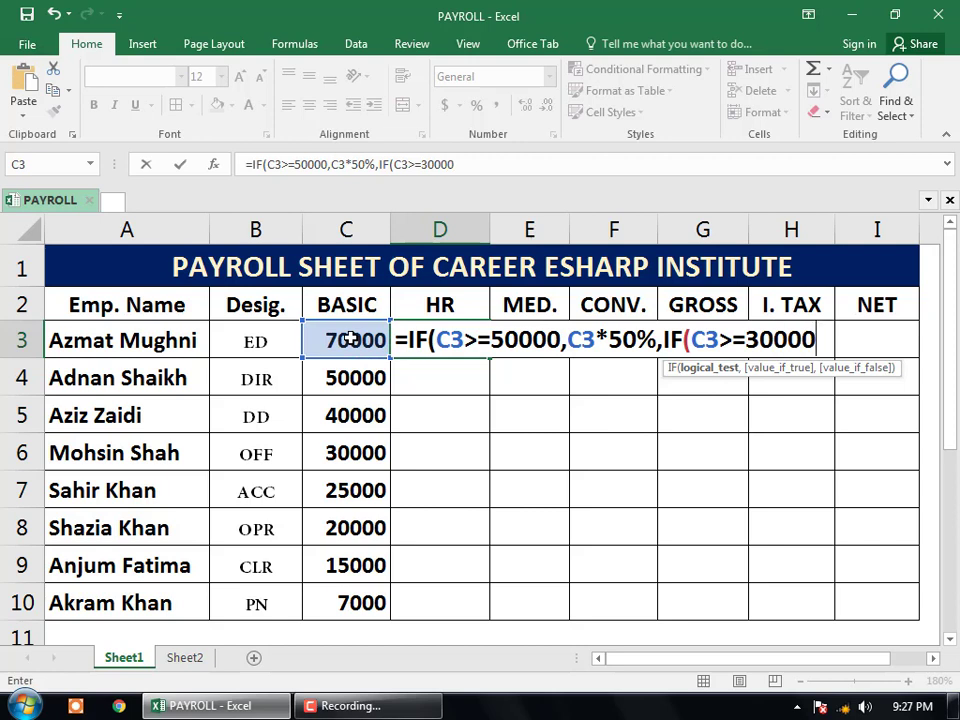
type(",")
left_click(350, 340)
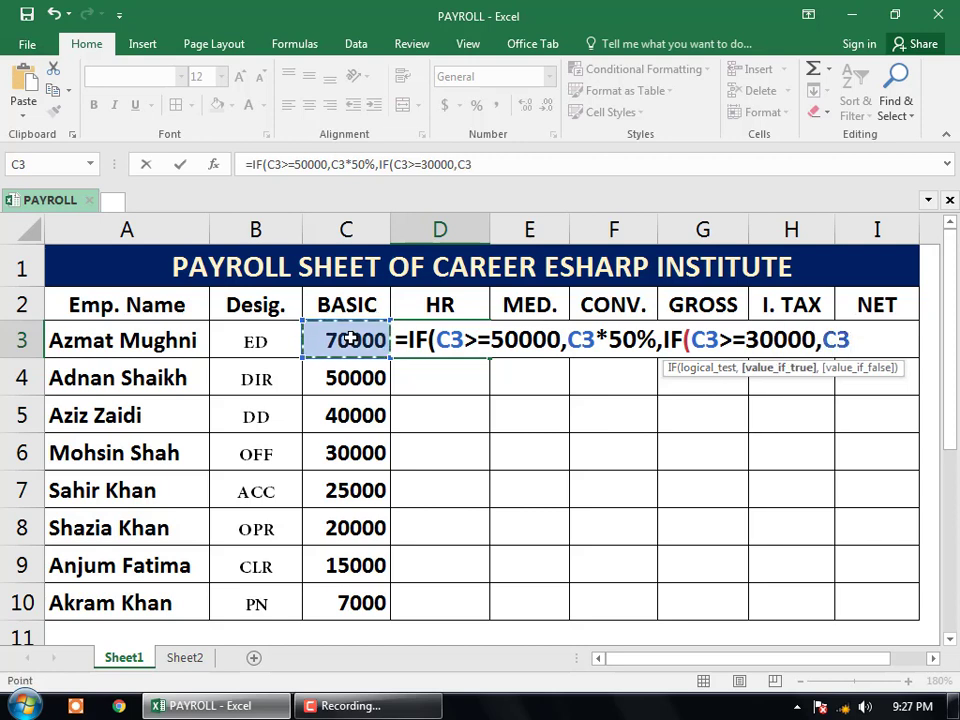
type("*")
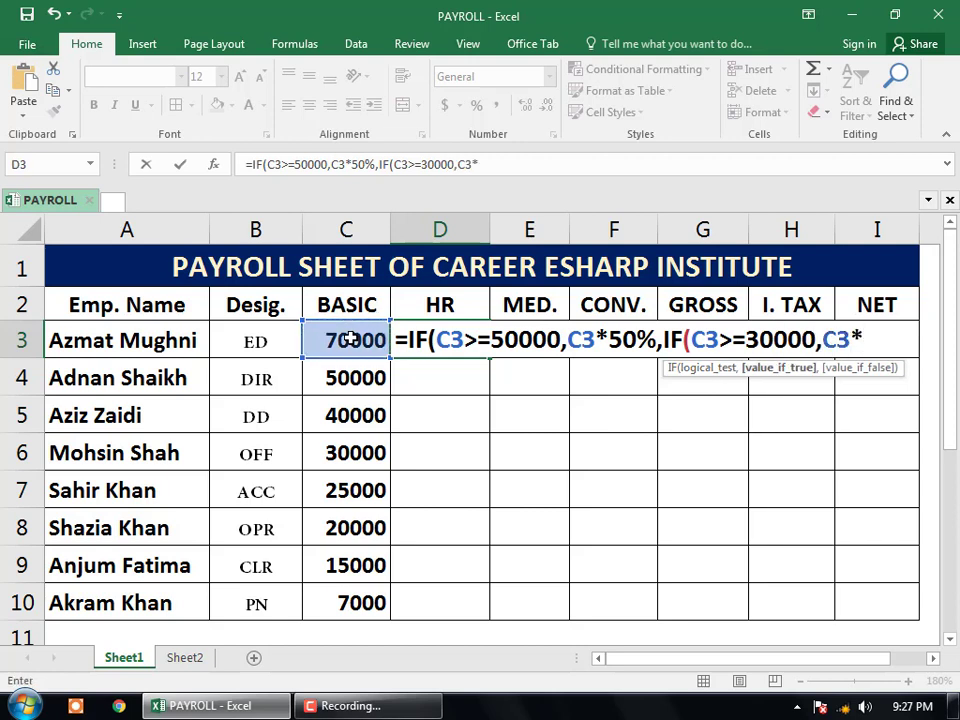
type("4")
type("0%")
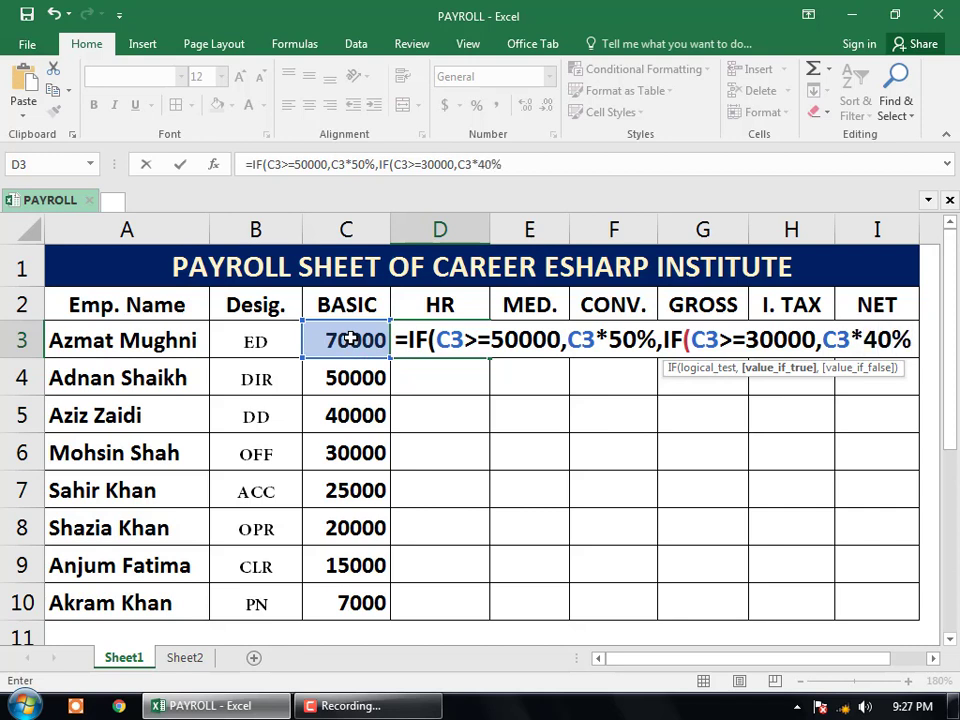
type(",")
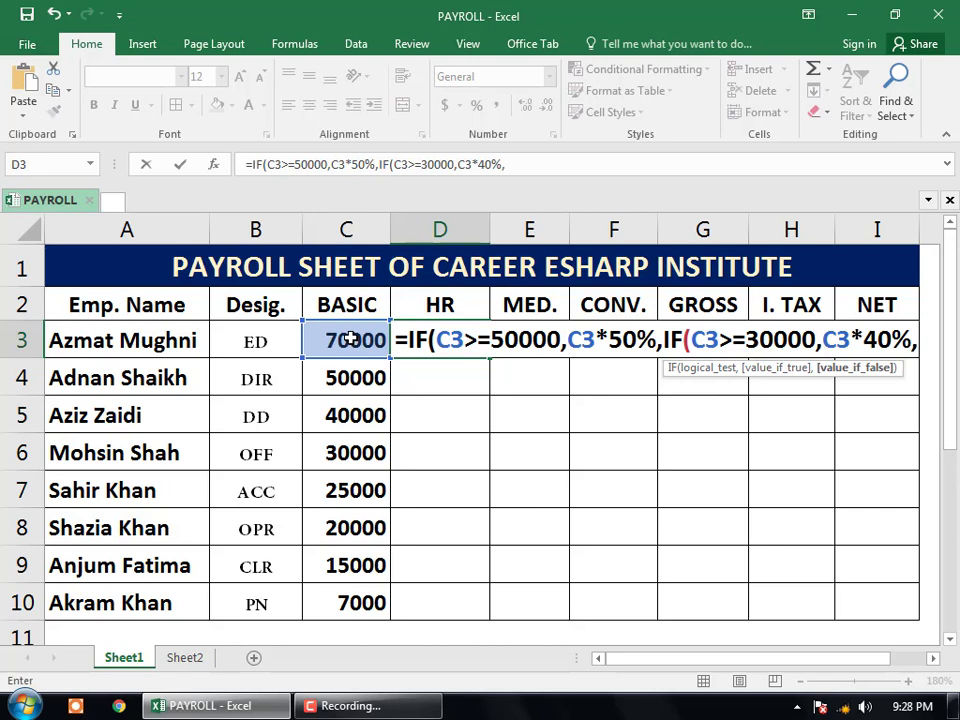
type("IF")
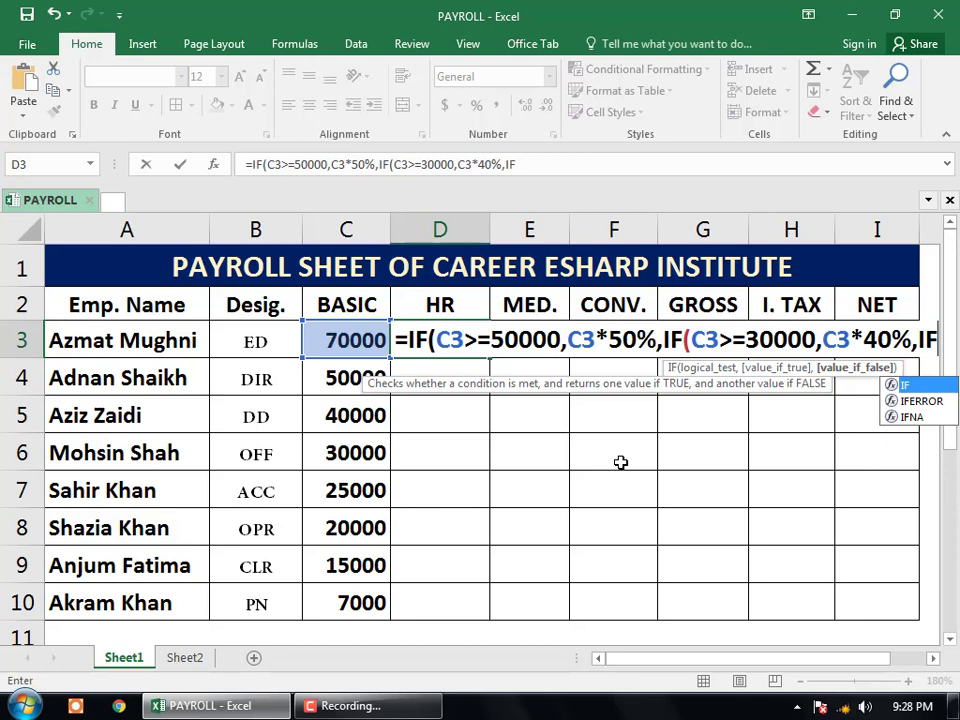
type("(")
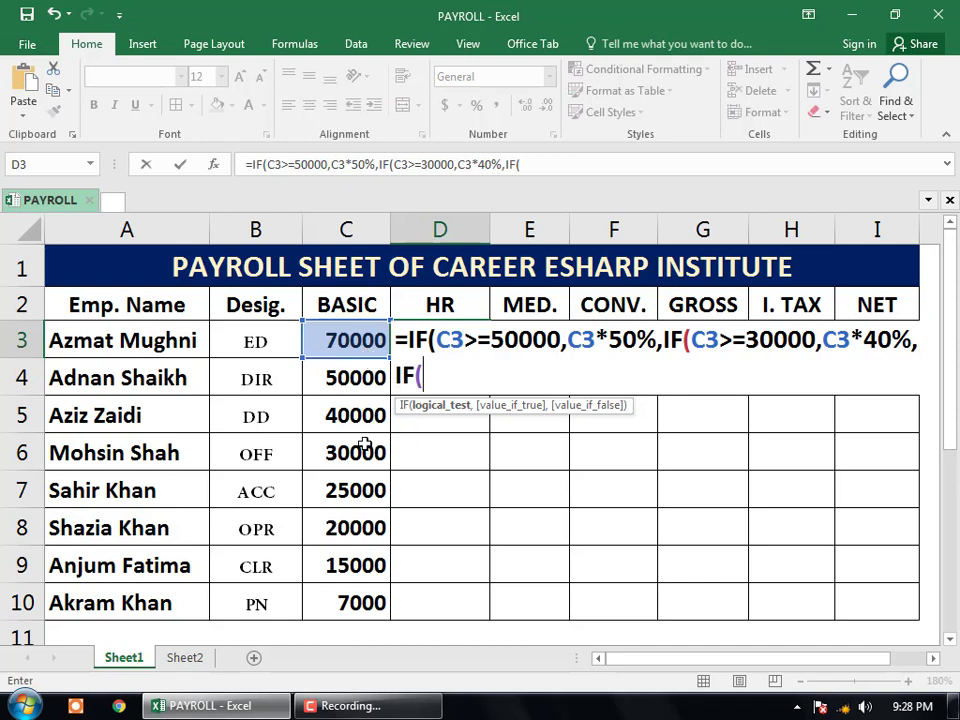
Add the third condition C3>=10000 paying C3*30% to D3's formula
left_click(366, 339)
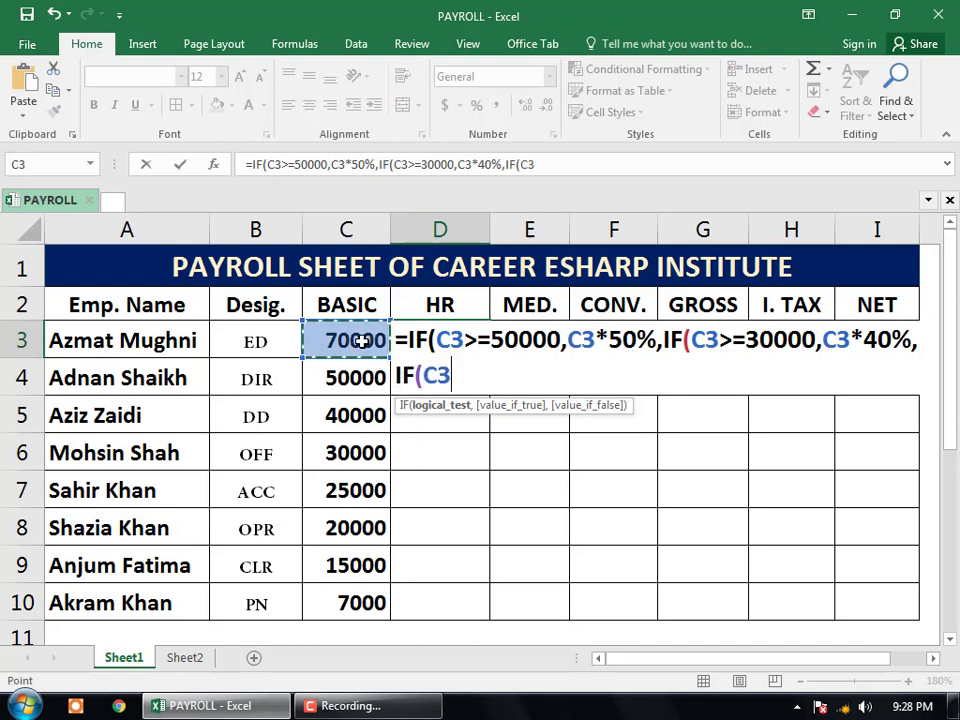
type(">=")
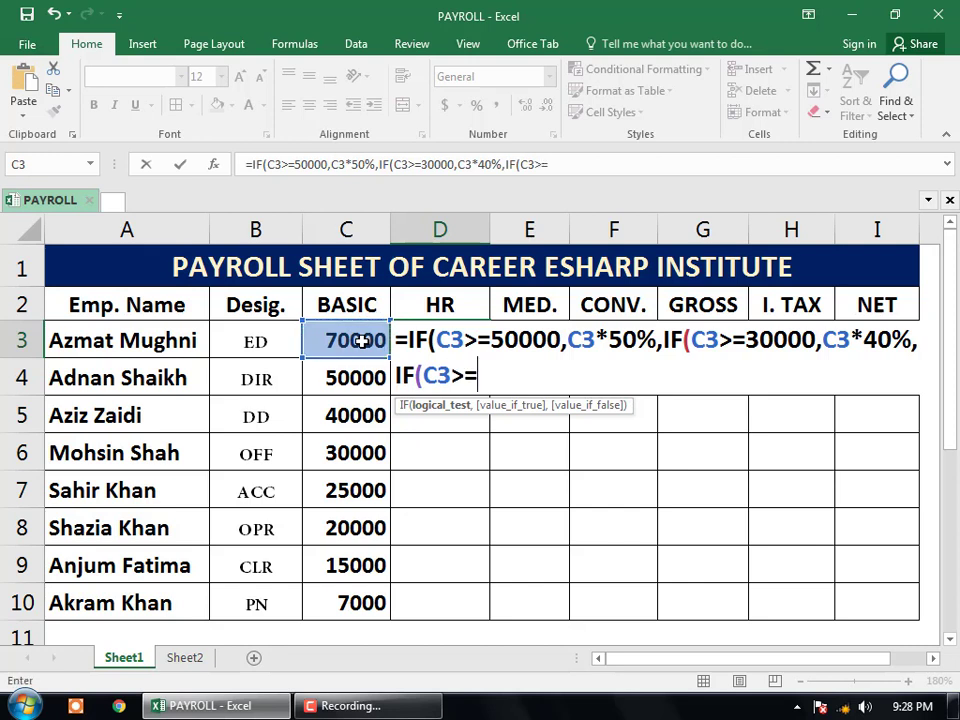
type("1000")
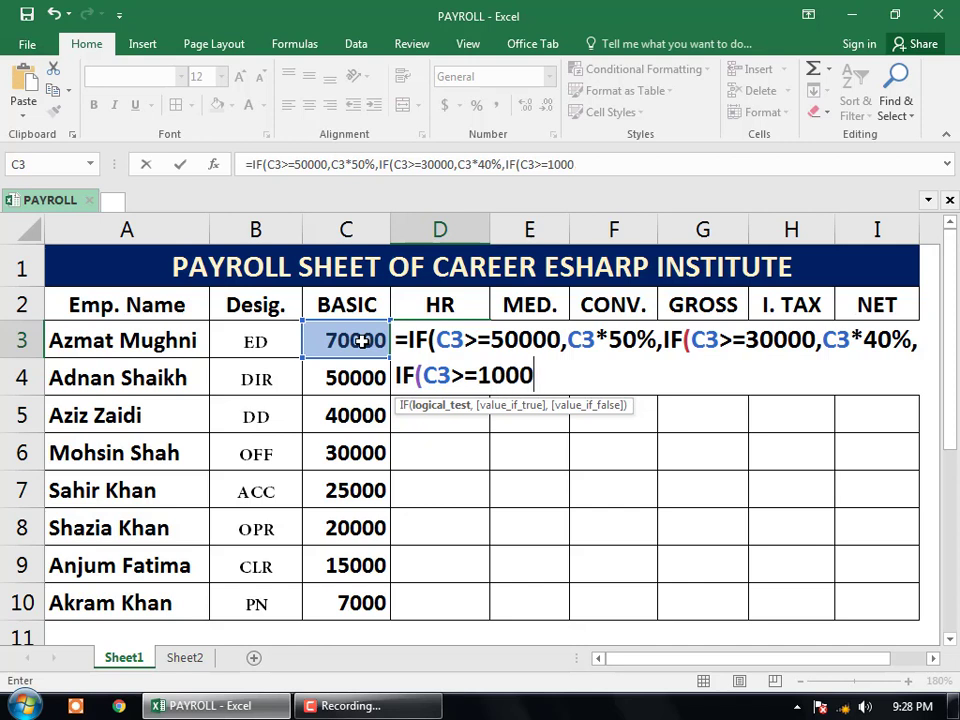
type("0,")
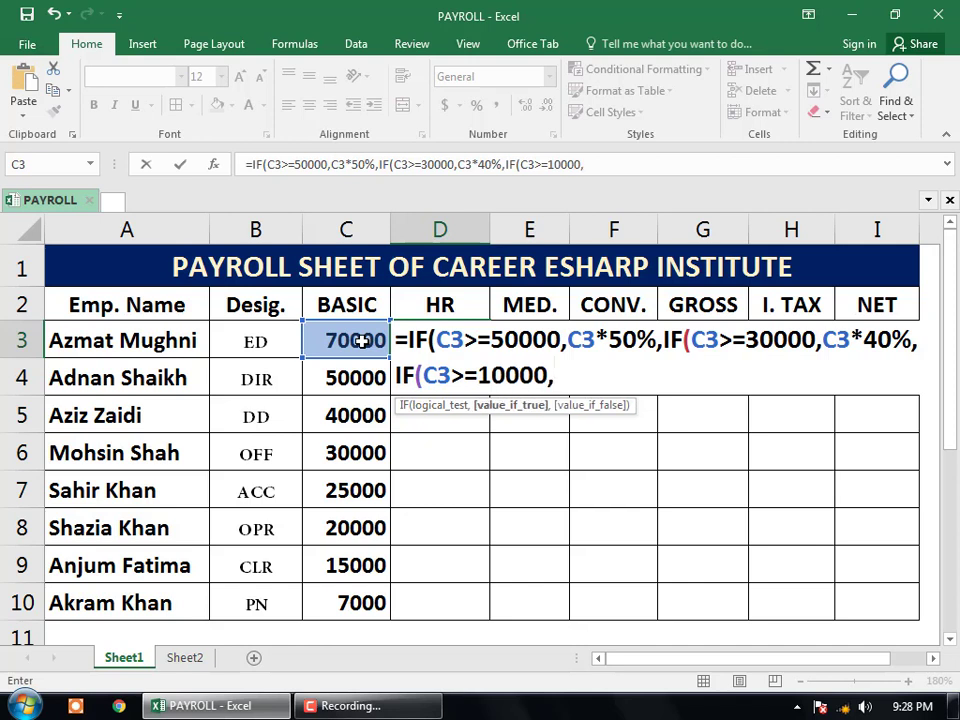
left_click(360, 340)
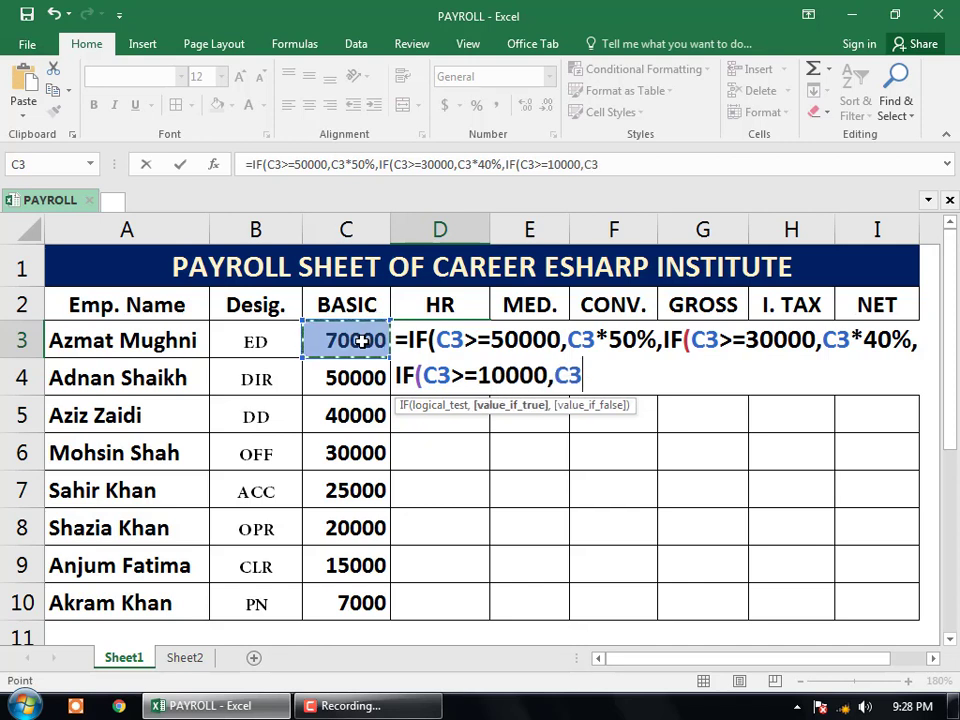
type("*")
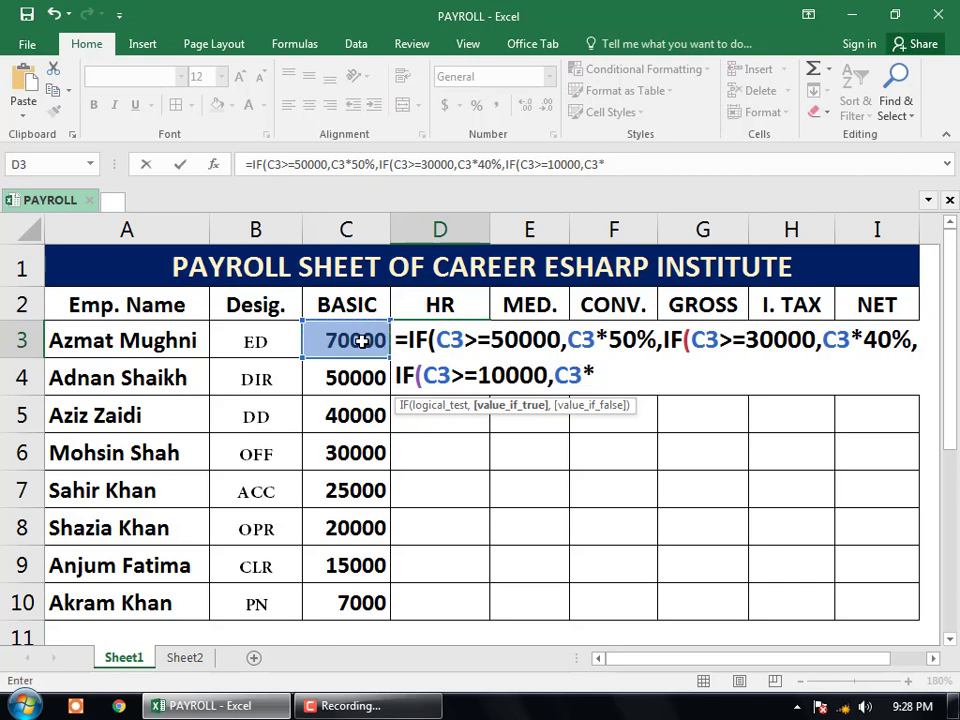
type("30%")
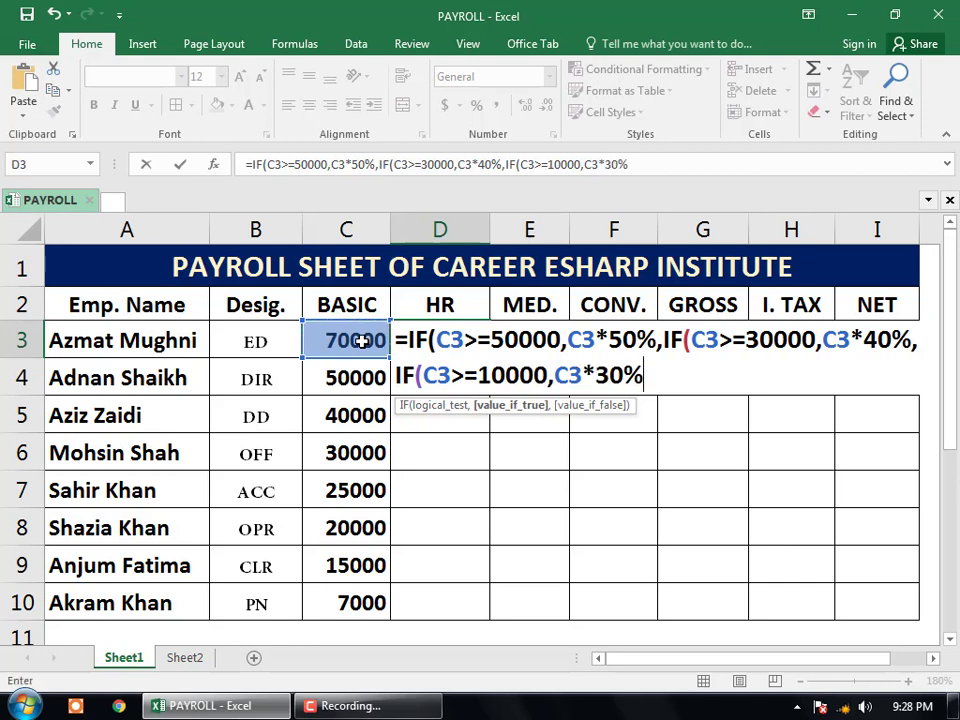
type(",")
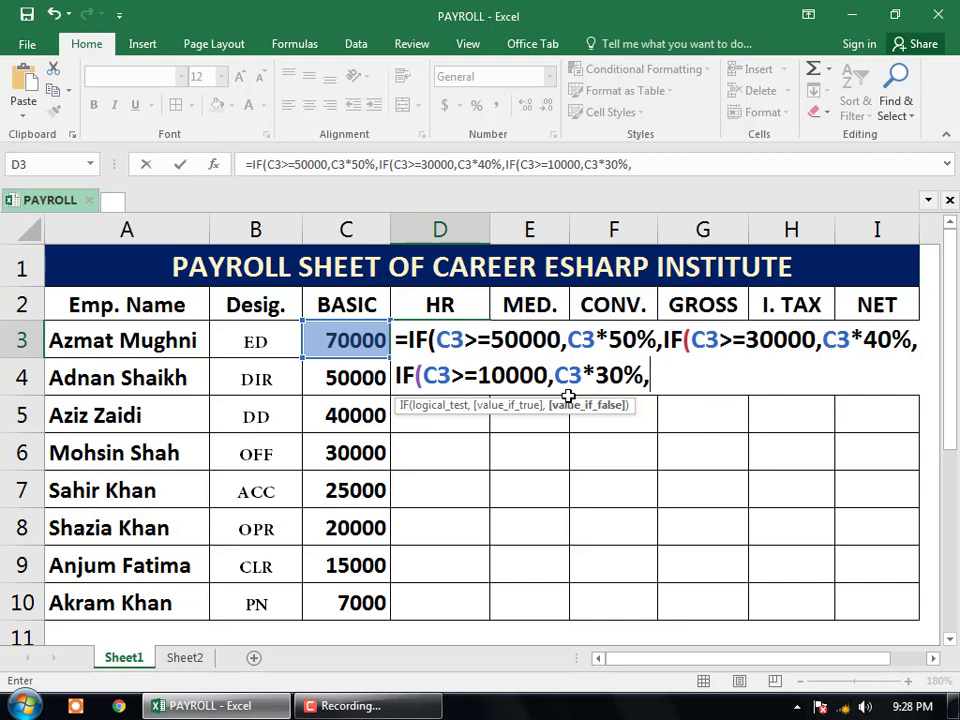
Finish with a C3*10% fallback, close all three IFs and enter the formula, showing 35000
type("ELSE")
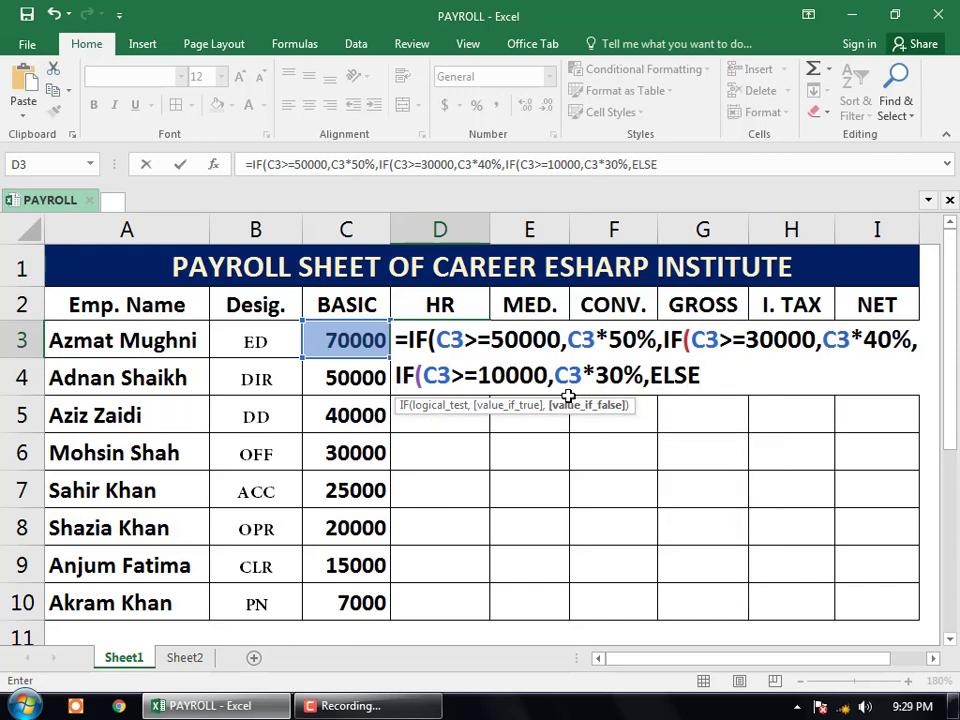
key("BackSpace")
key("BackSpace")
key("BackSpace")
key("BackSpace")
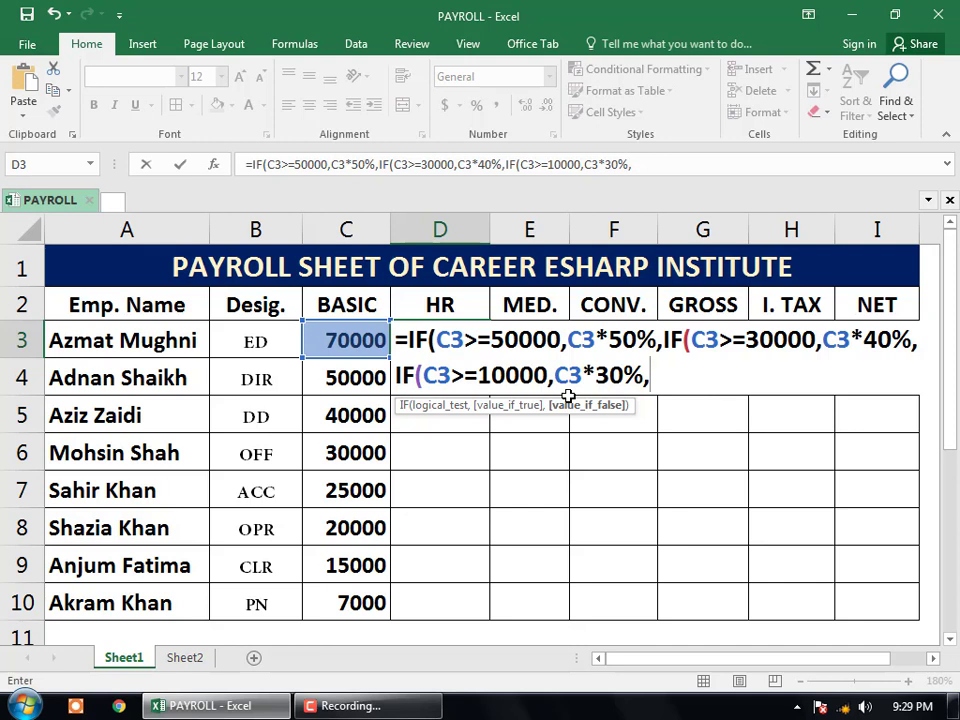
left_click(356, 343)
type("*")
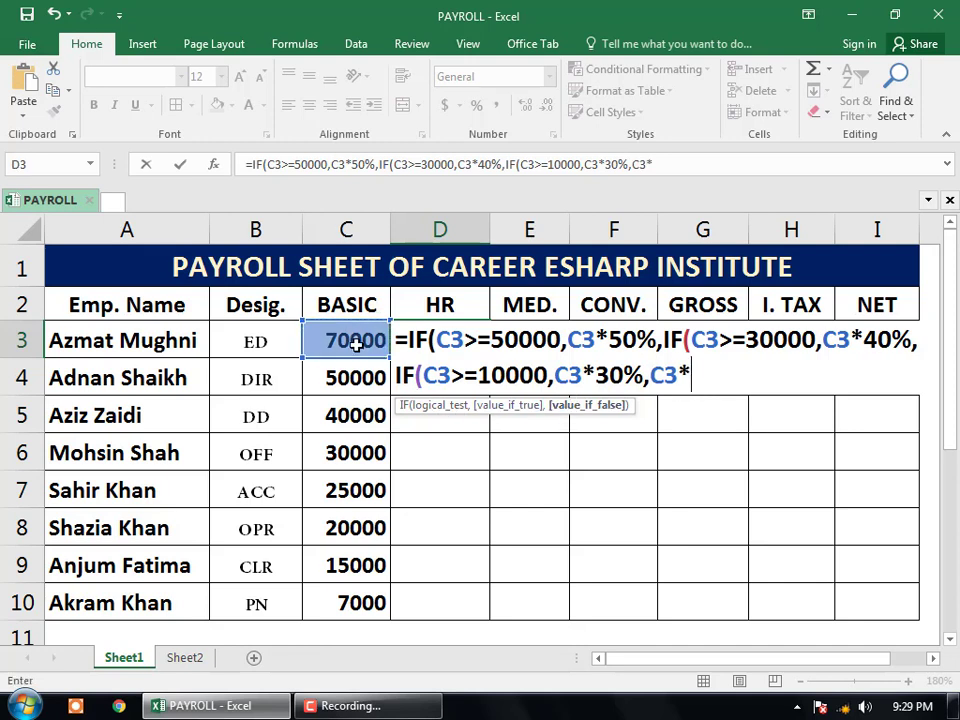
type("1")
type("0%")
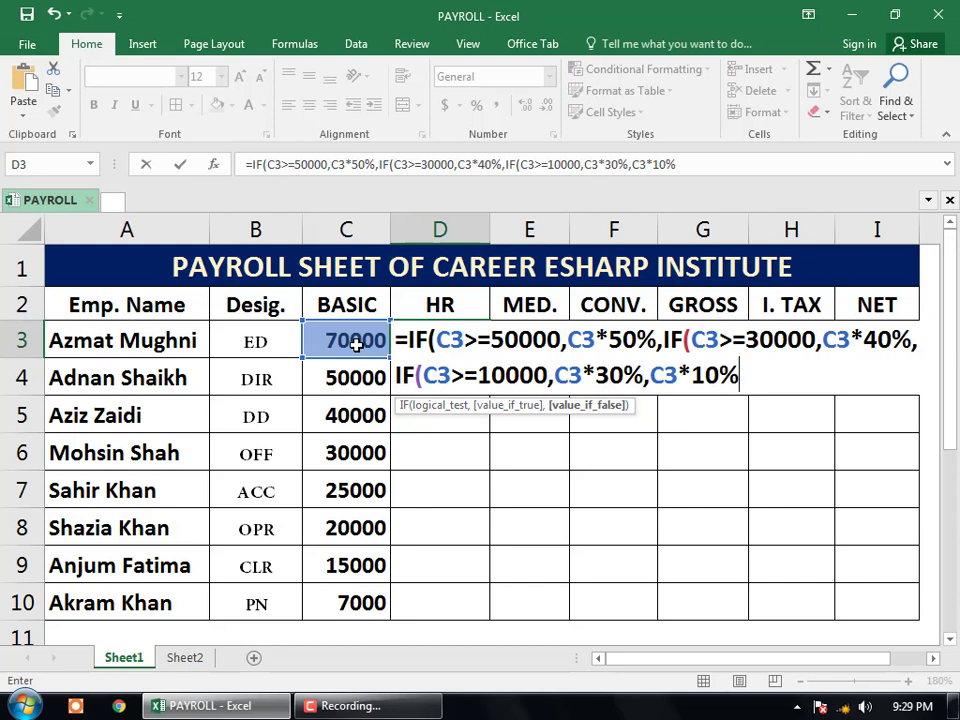
type("))")
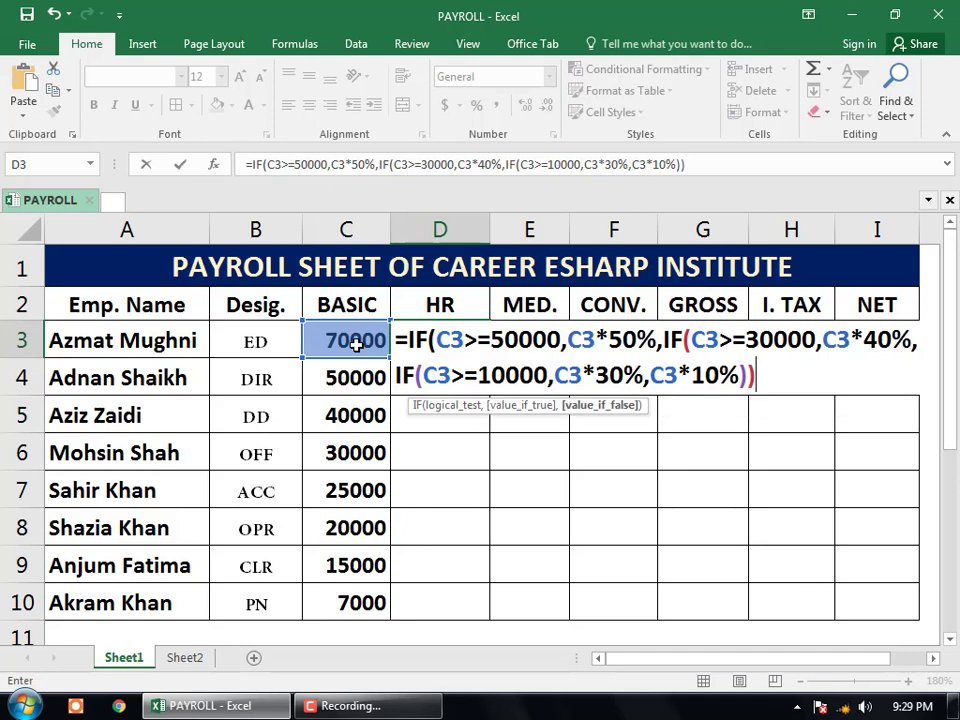
type(")")
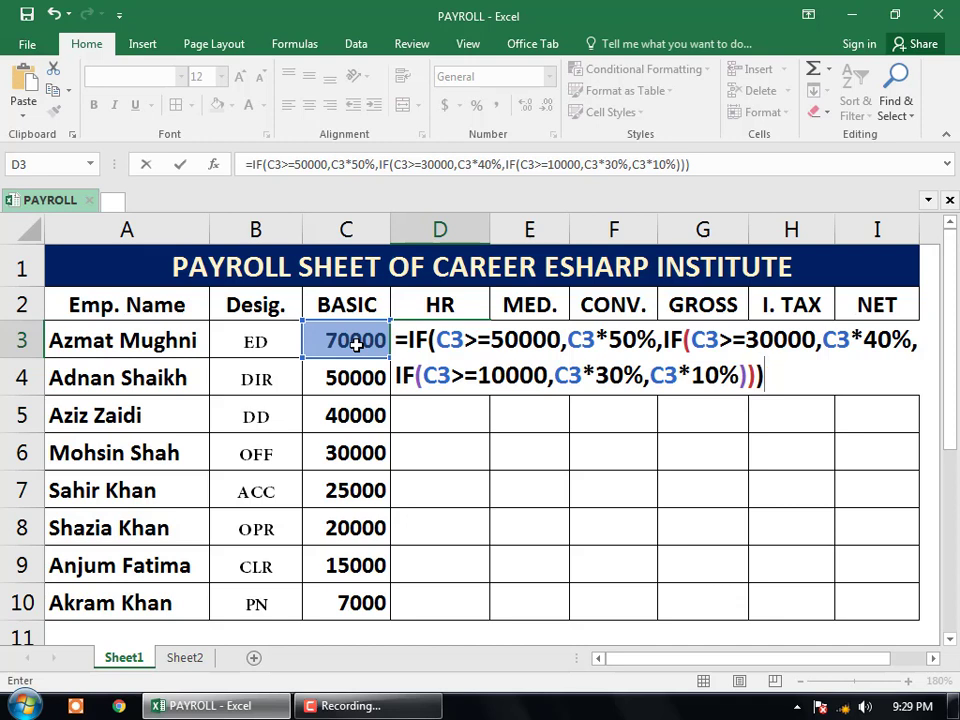
key("Return")
Copy D3's HR formula down to D10 and recheck it unchanged in D3
left_click(451, 340)
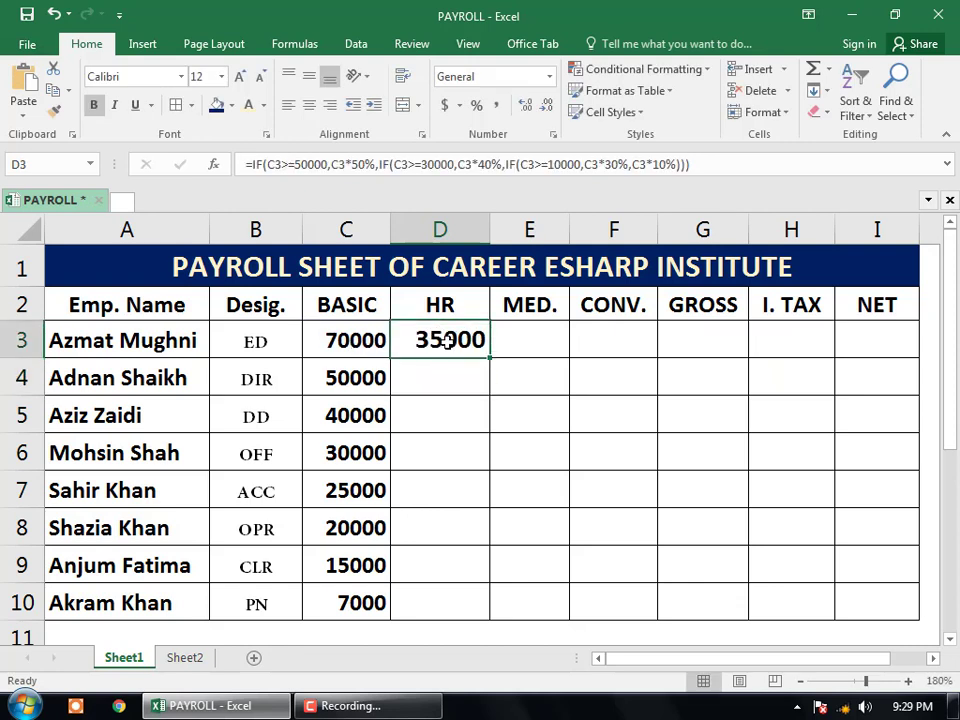
left_click_drag(490, 358, 476, 616)
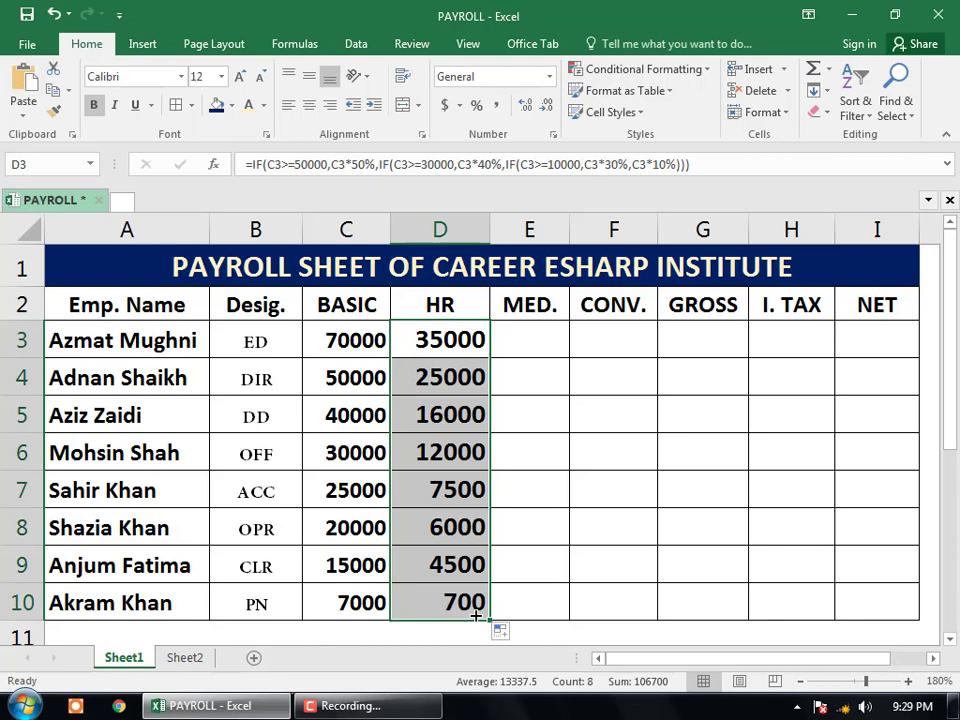
left_click(458, 345)
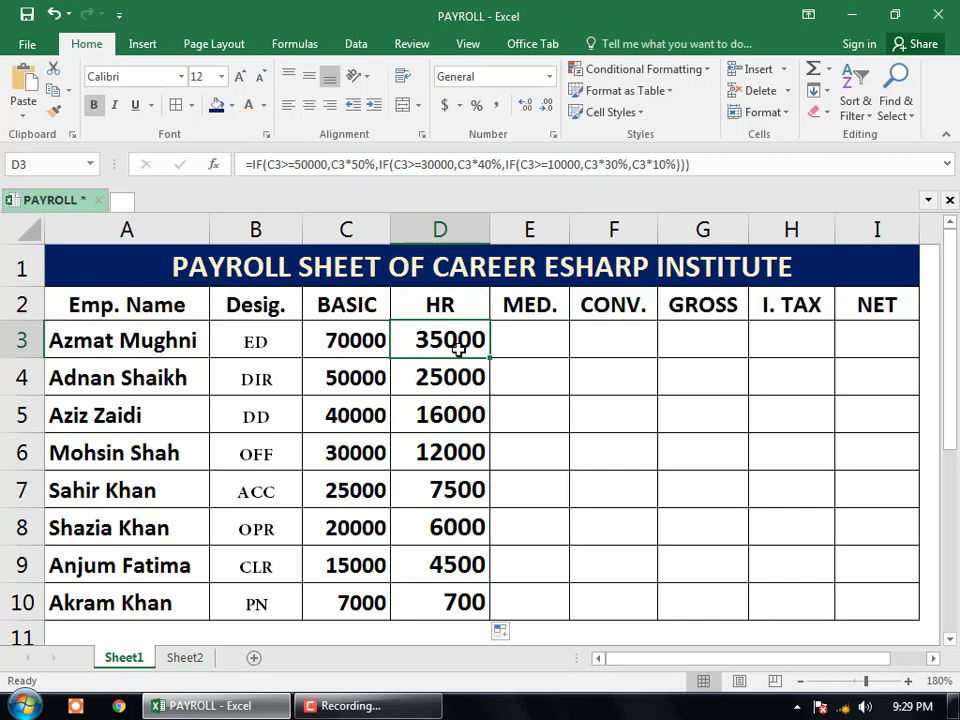
double_click(458, 343)
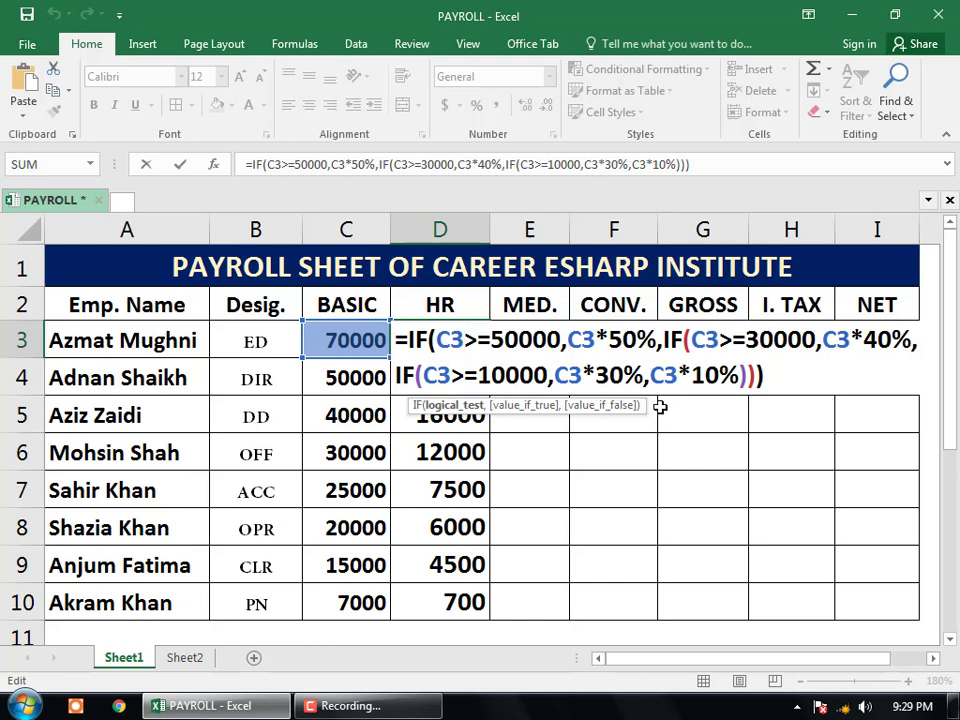
key("ctrl+Return")
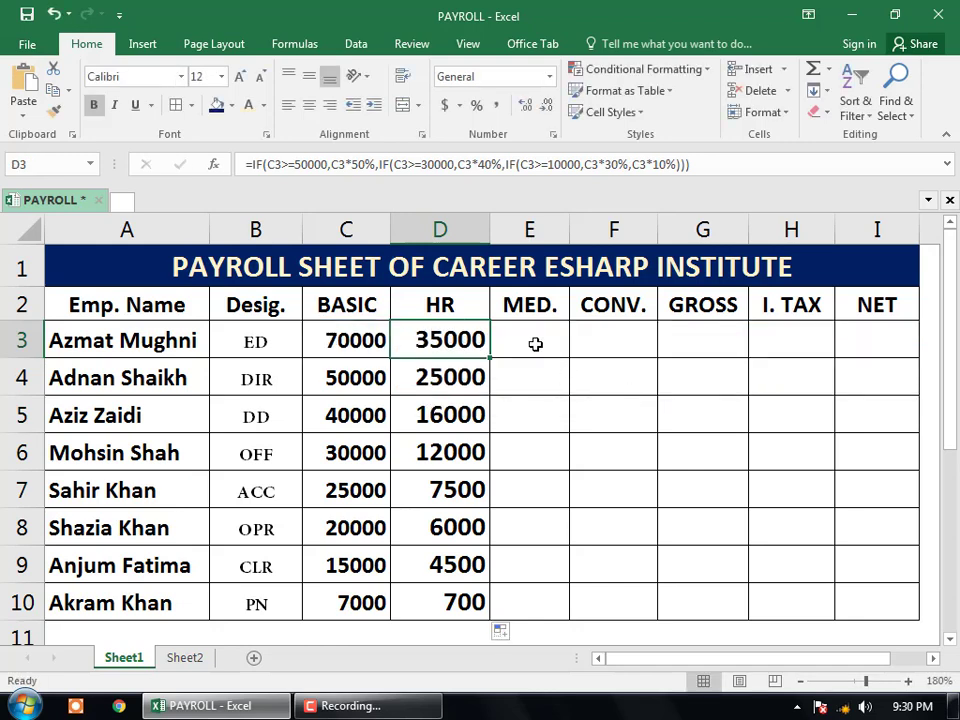
In E3, type =IF(C3>=60000,C3*40%,IF(C3>=20000, for the MED. tiers
left_click(536, 344)
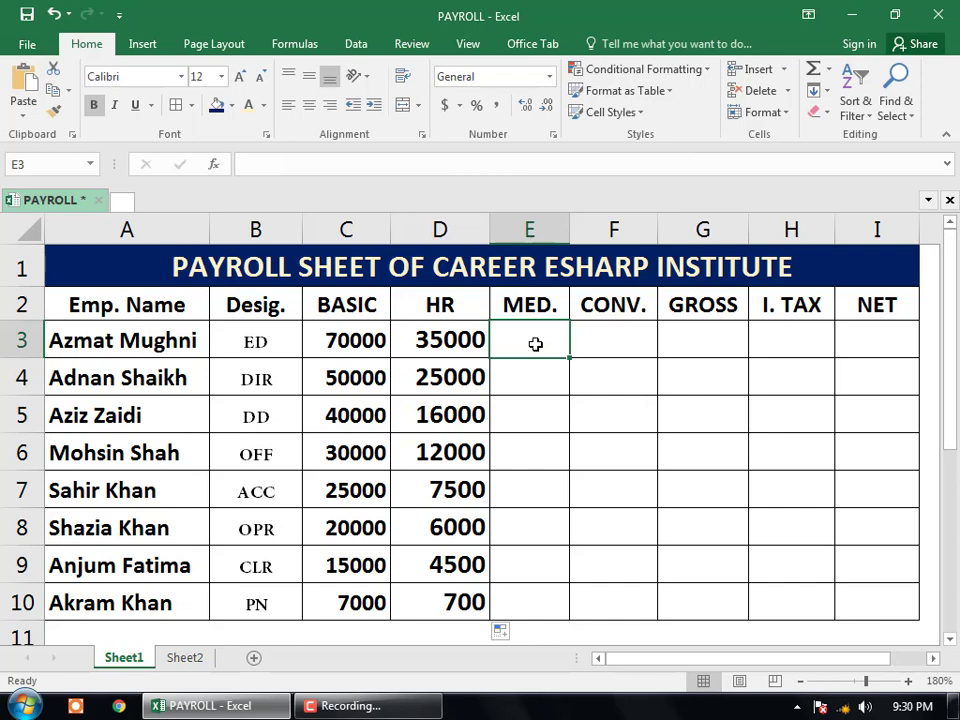
type("=")
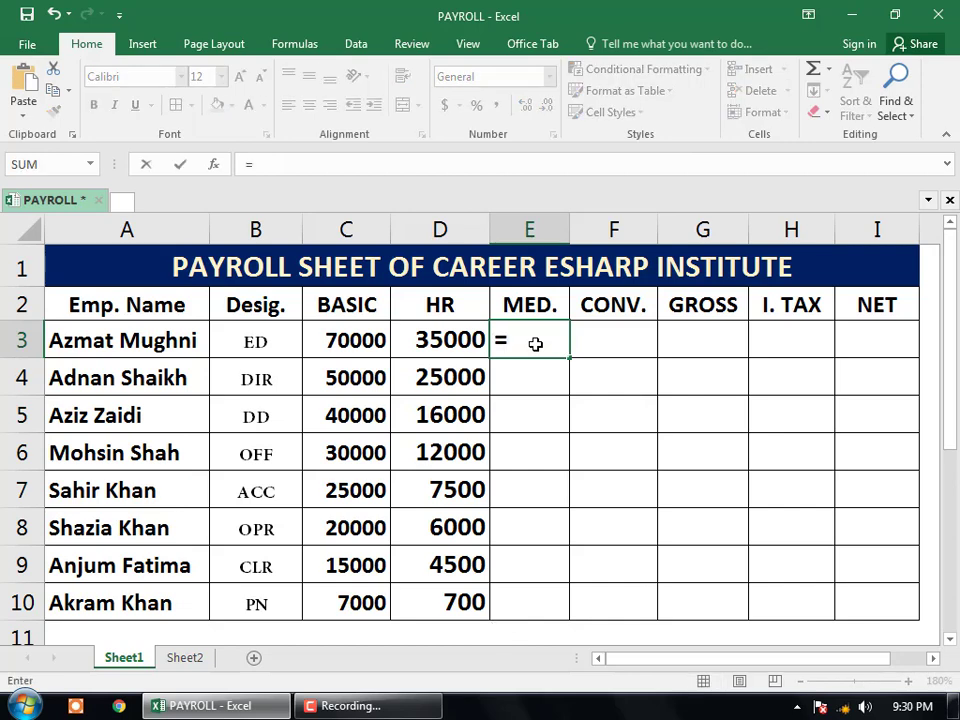
type("IF(")
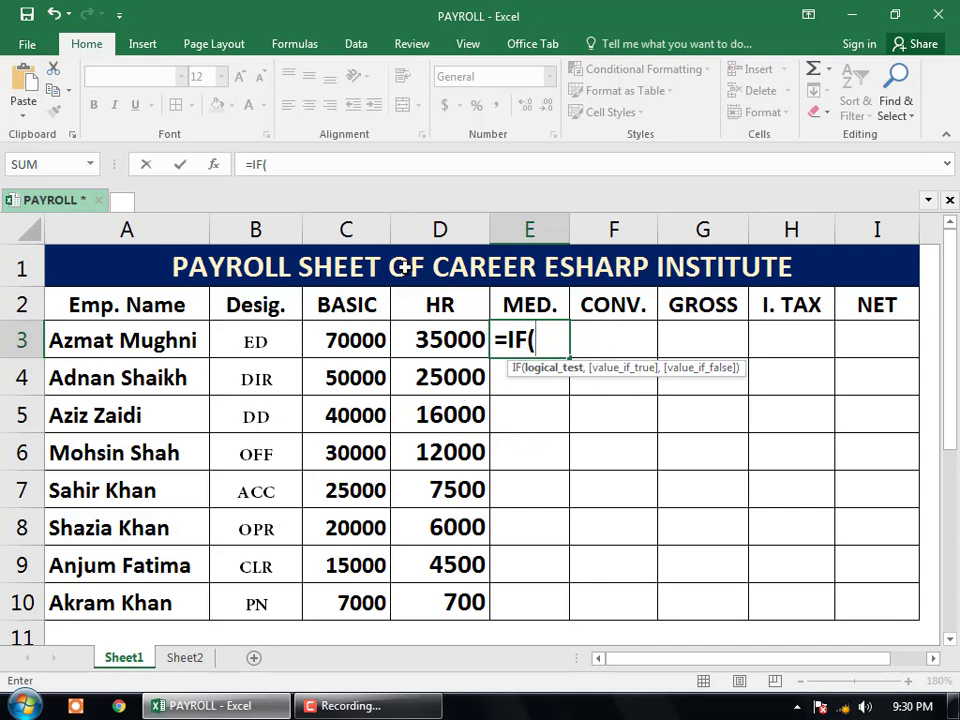
left_click(338, 340)
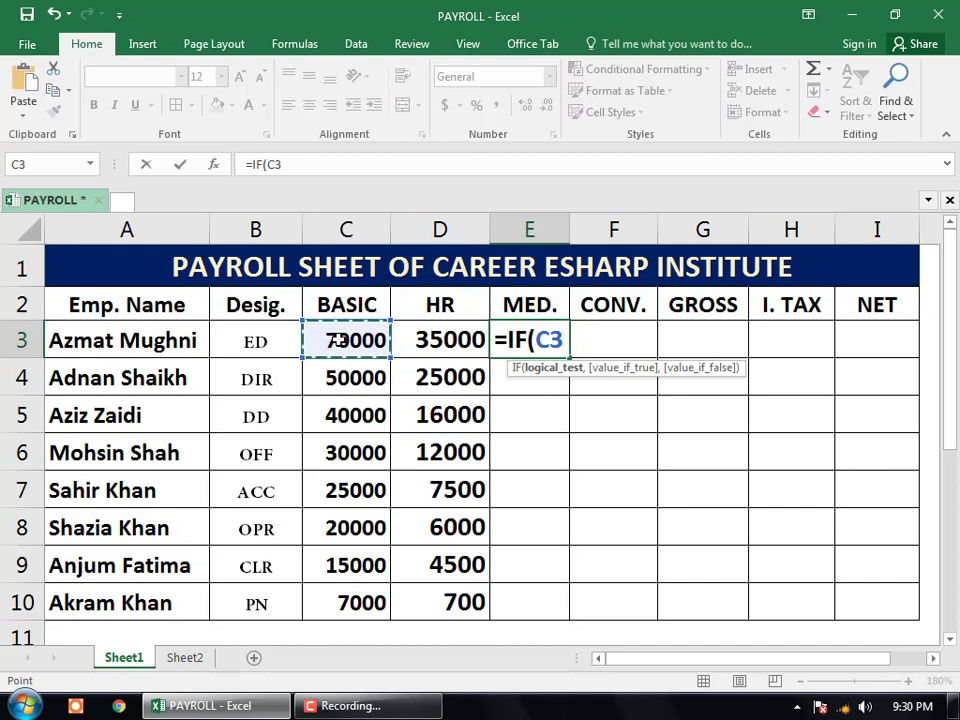
type(">=")
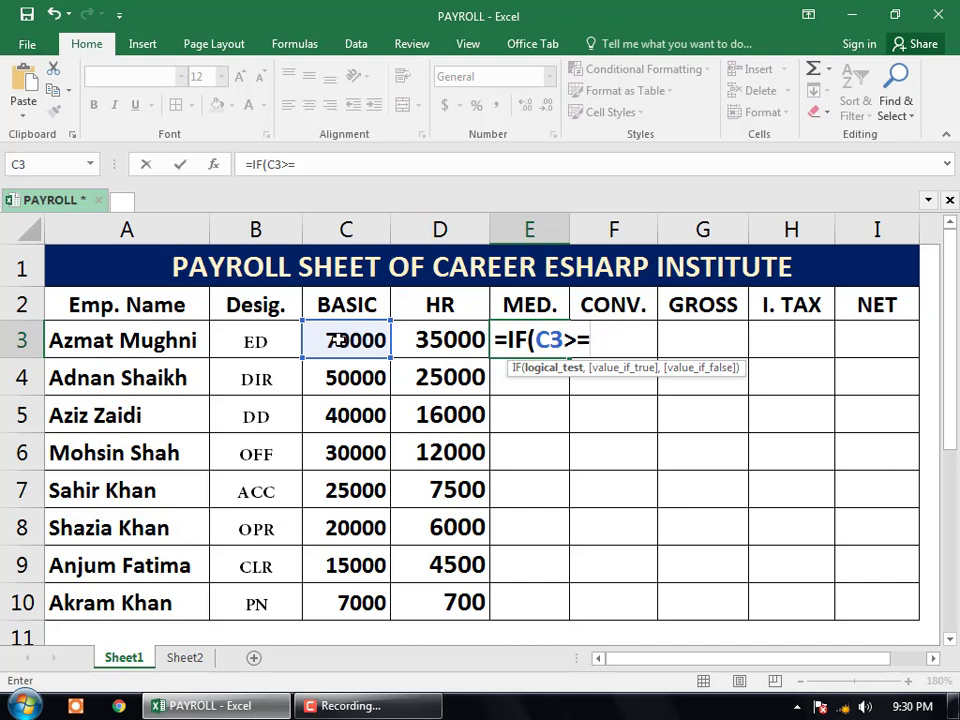
type("6000")
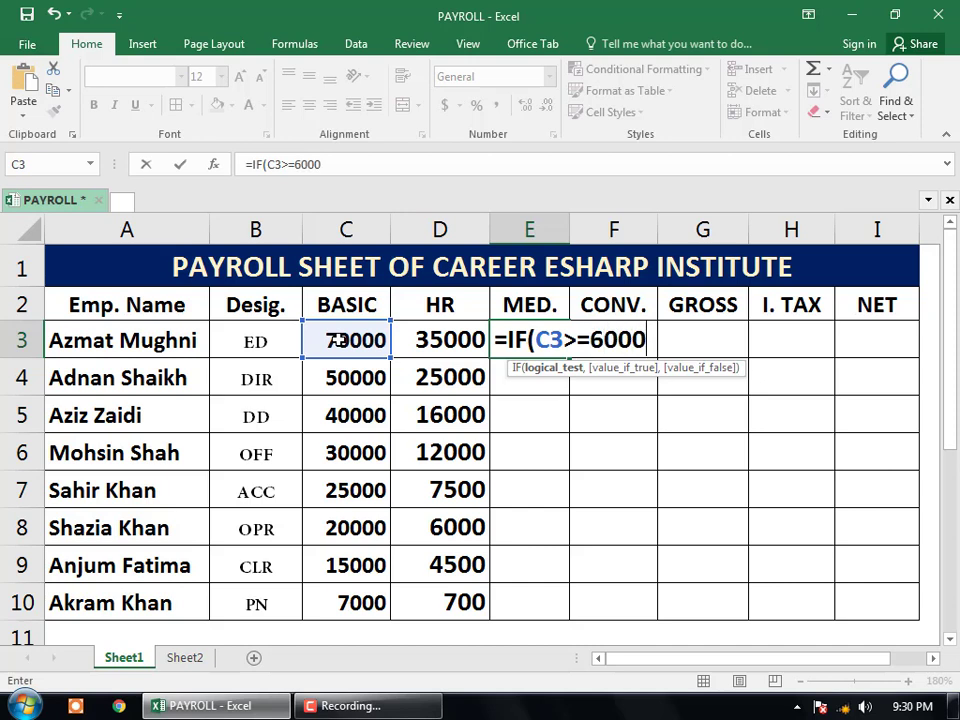
type("0")
type(",")
left_click(339, 340)
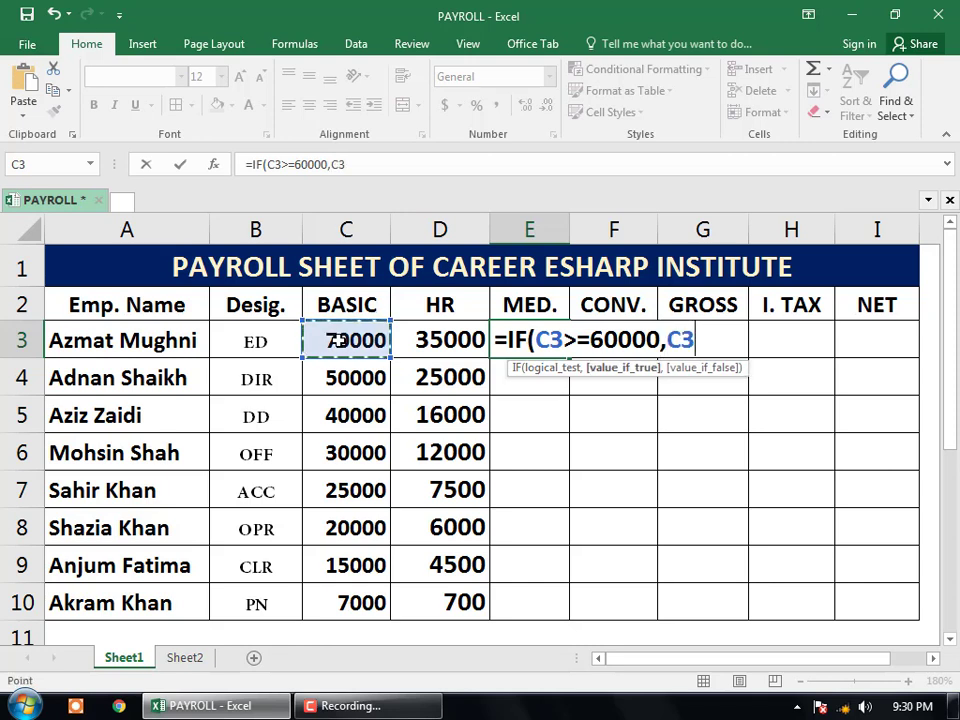
type("*")
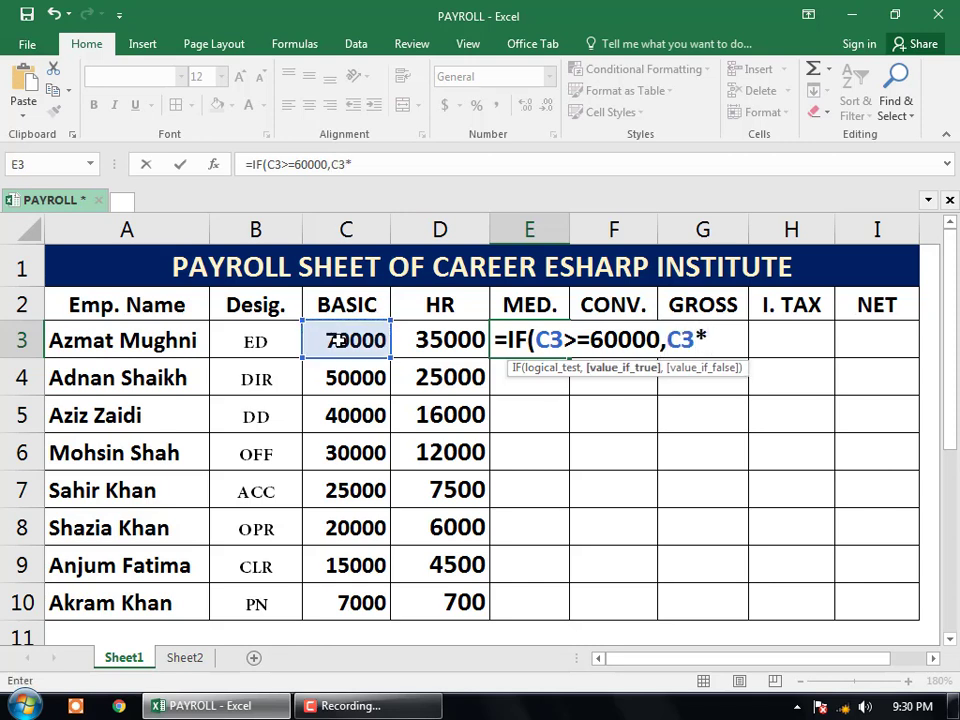
type("40")
type("%")
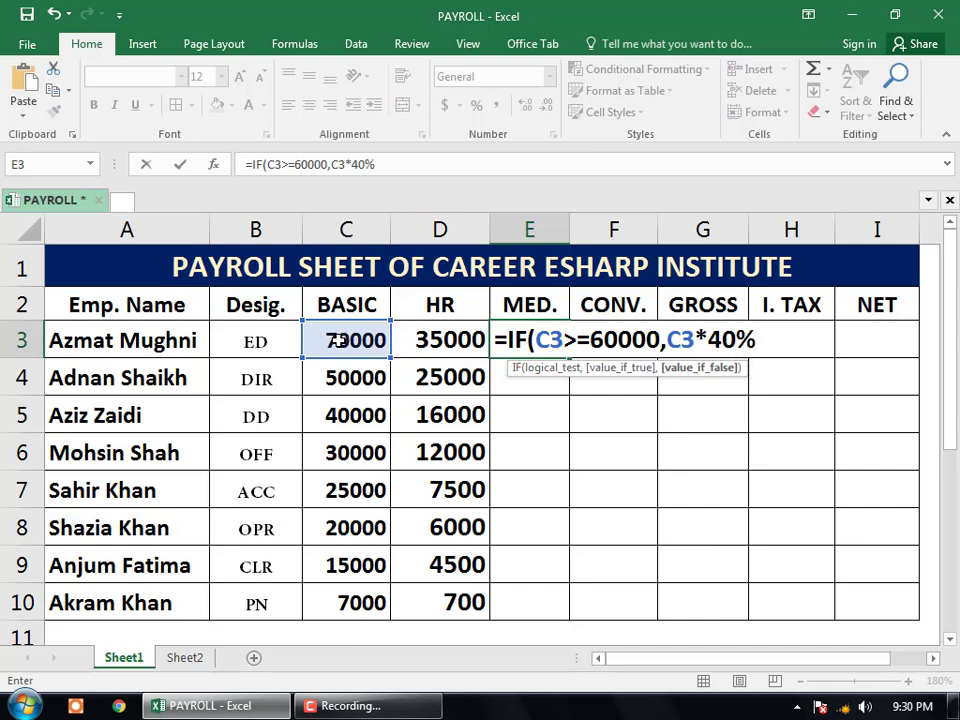
type(",IF(")
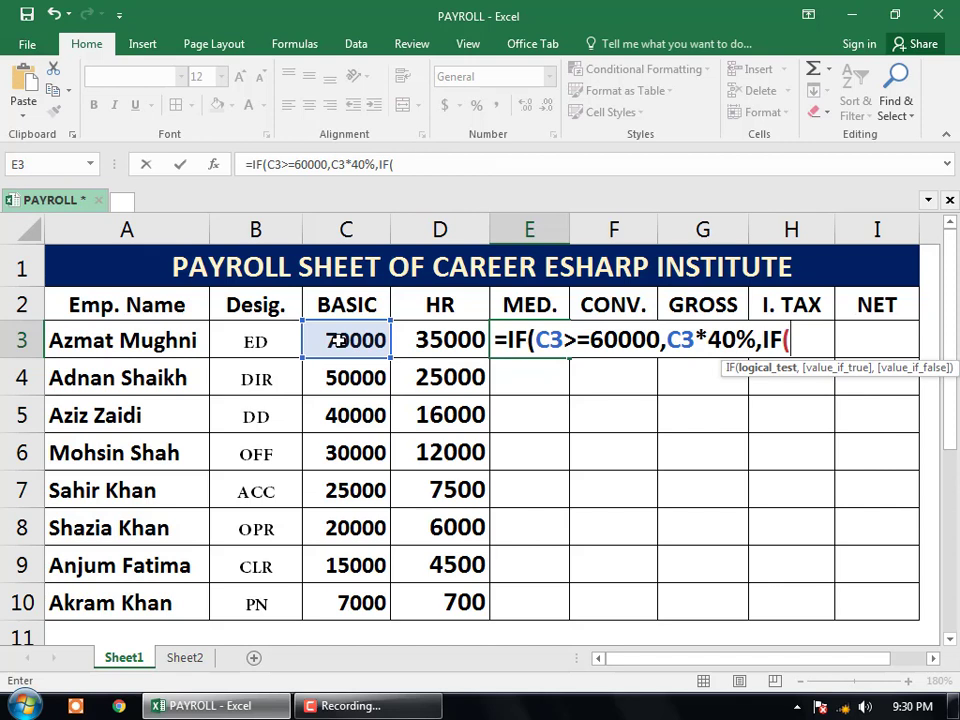
left_click(340, 341)
type(">")
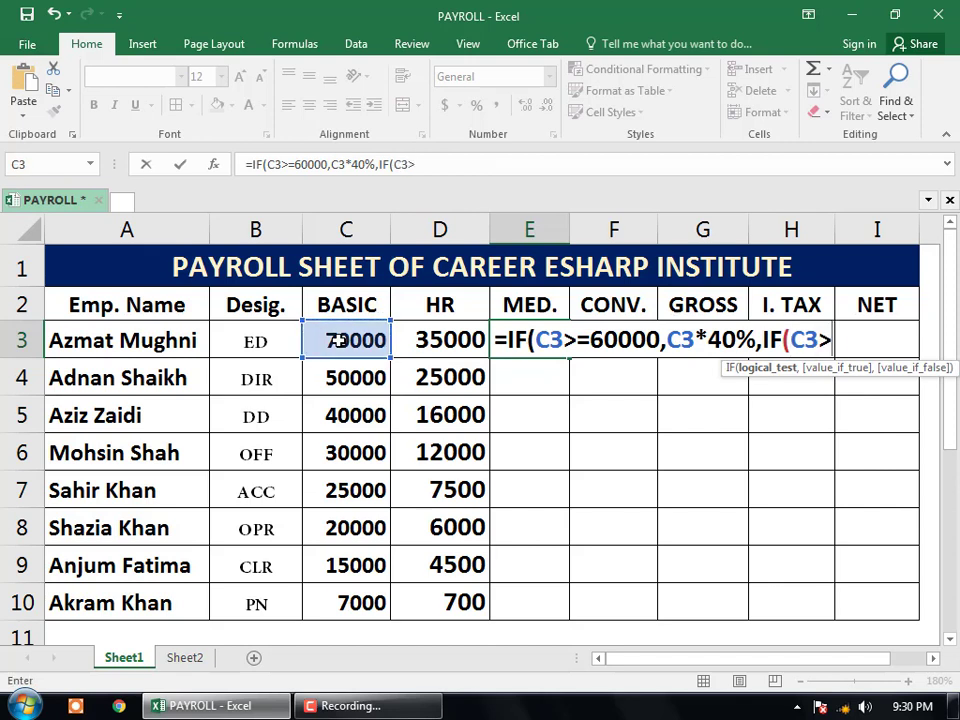
type("=")
type("2000")
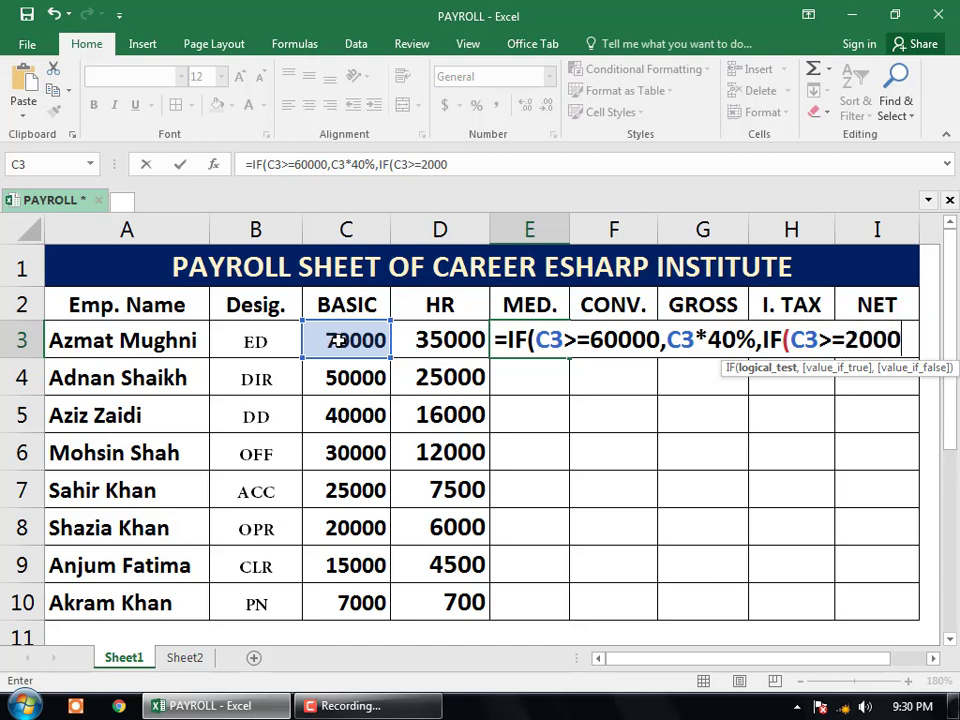
type("0,")
Complete E3 with C3*25% and a C3*15% fallback, closing the IFs and entering it
left_click(338, 341)
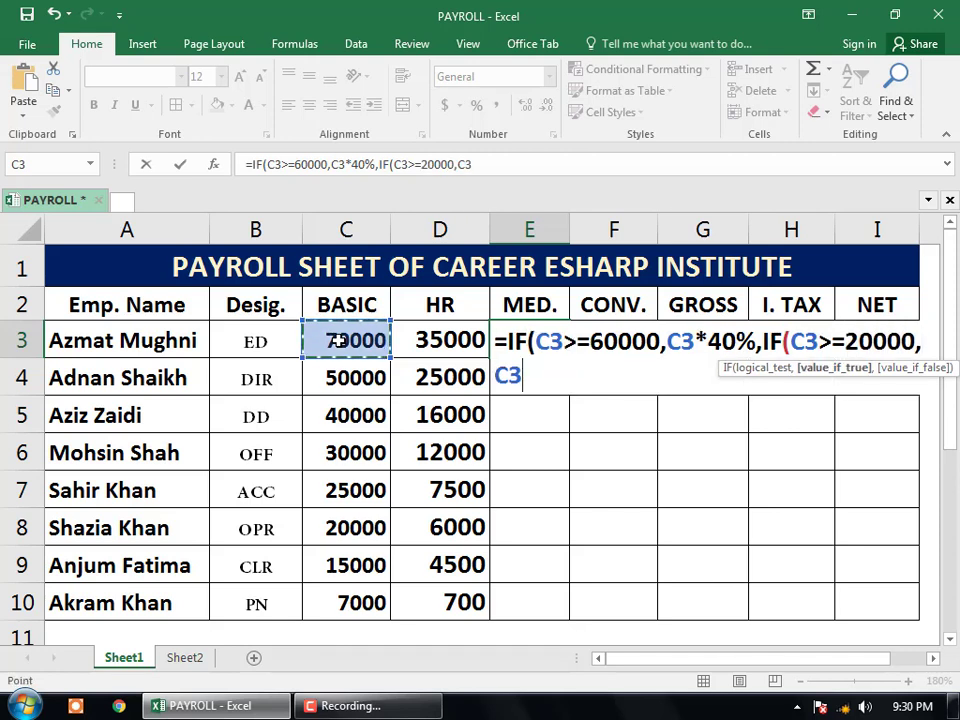
type("*")
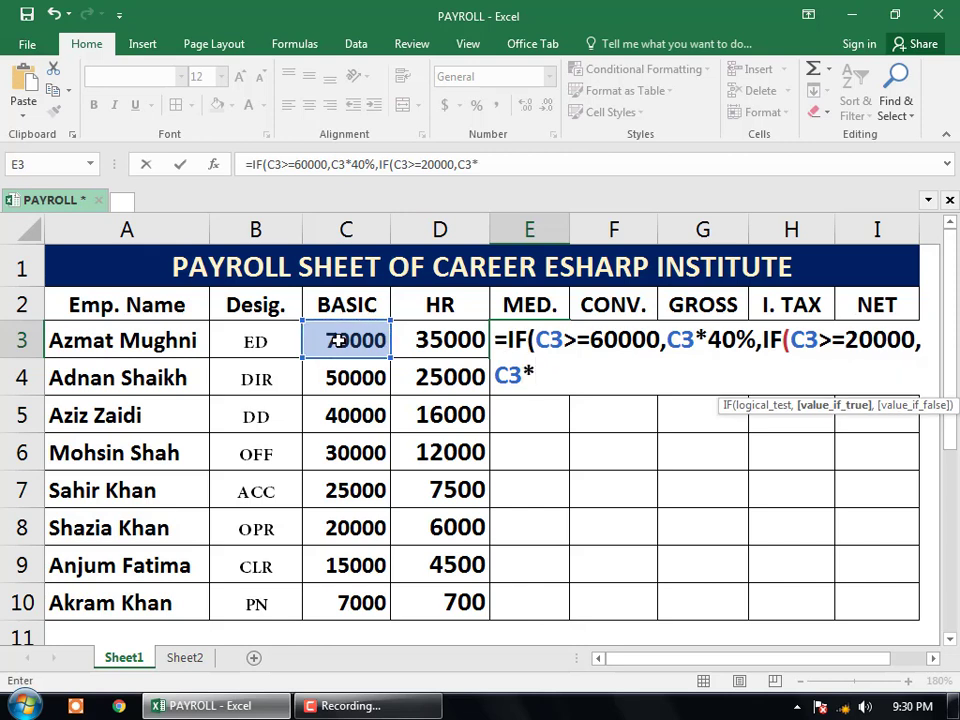
type("2")
type("5%")
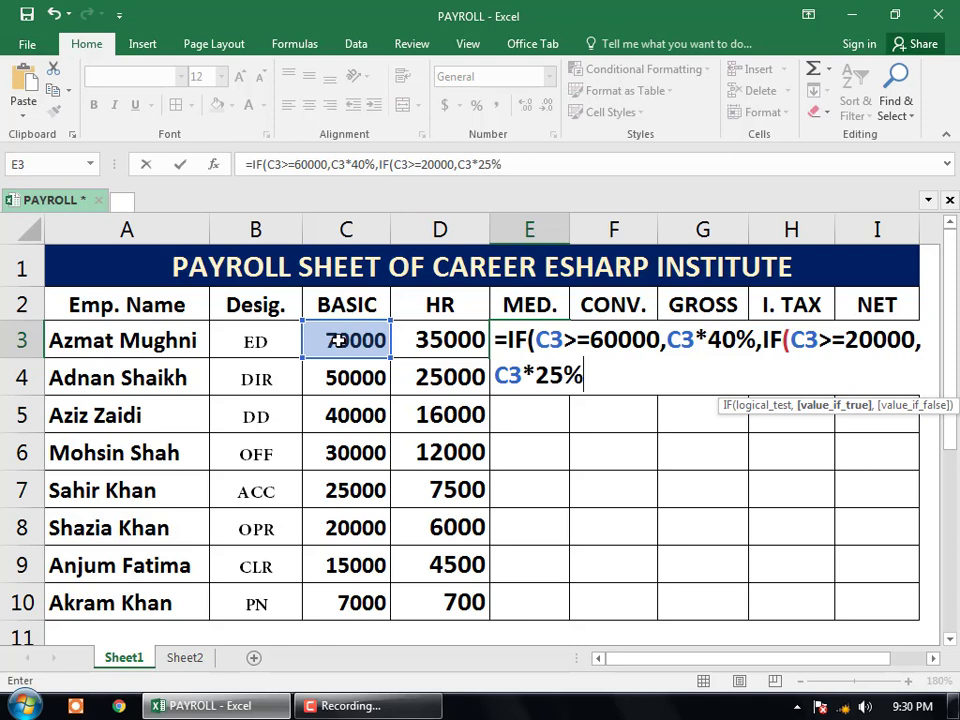
type(",")
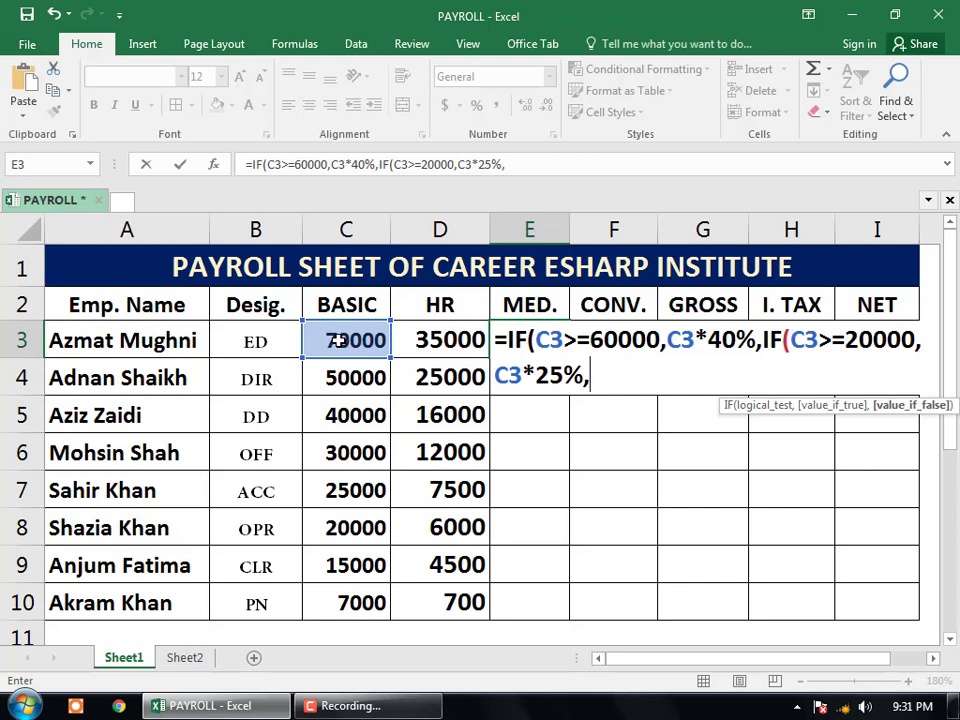
type("ELSE")
key("BackSpace")
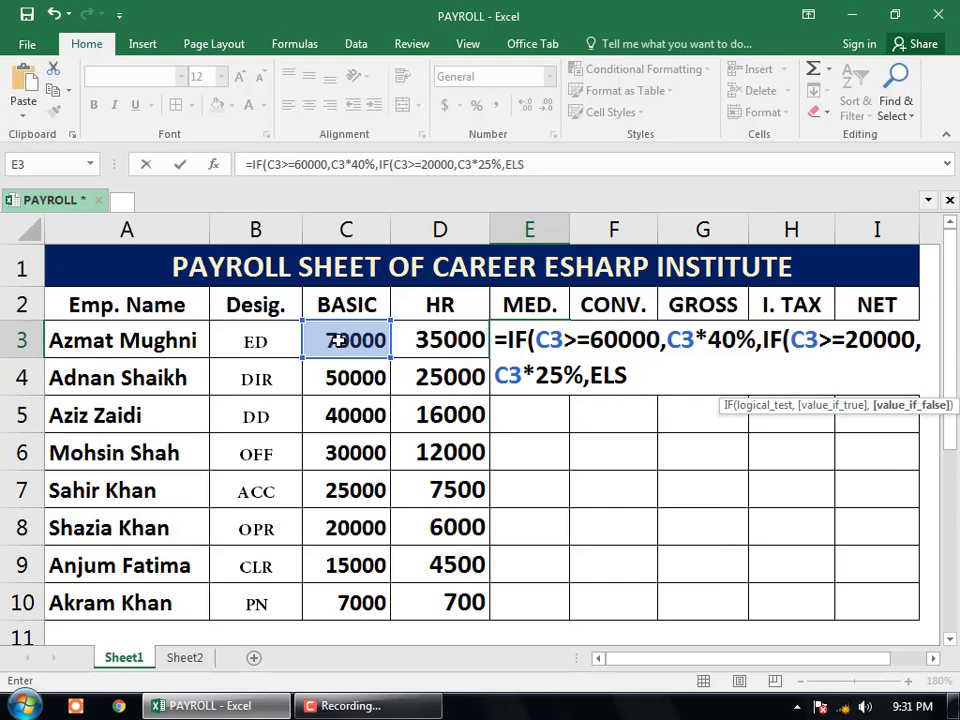
key("BackSpace")
key("BackSpace")
key("BackSpace")
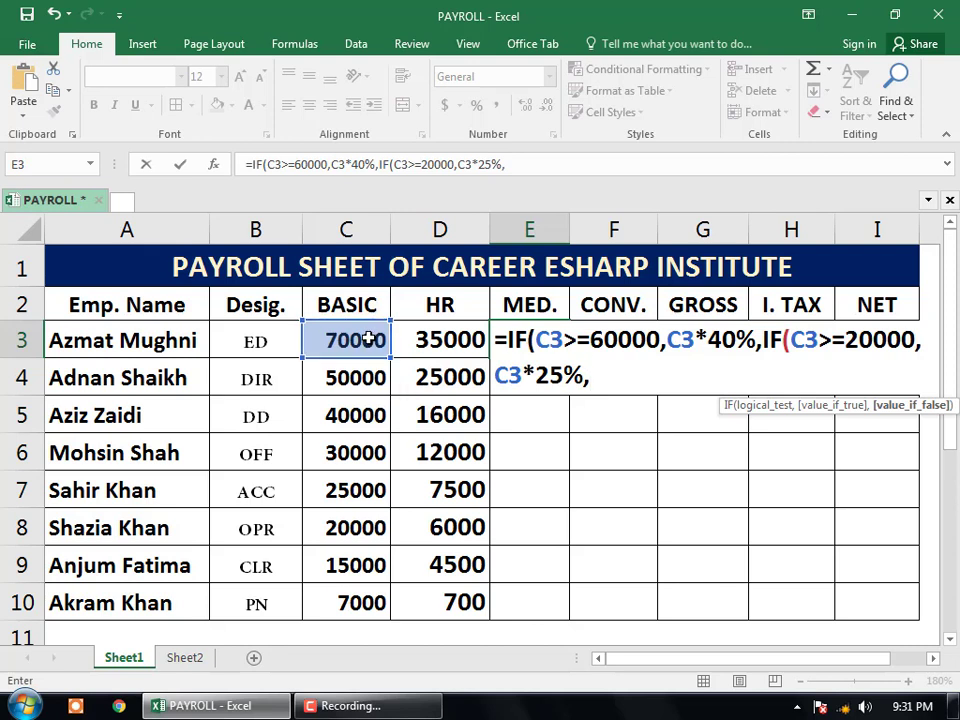
left_click(368, 340)
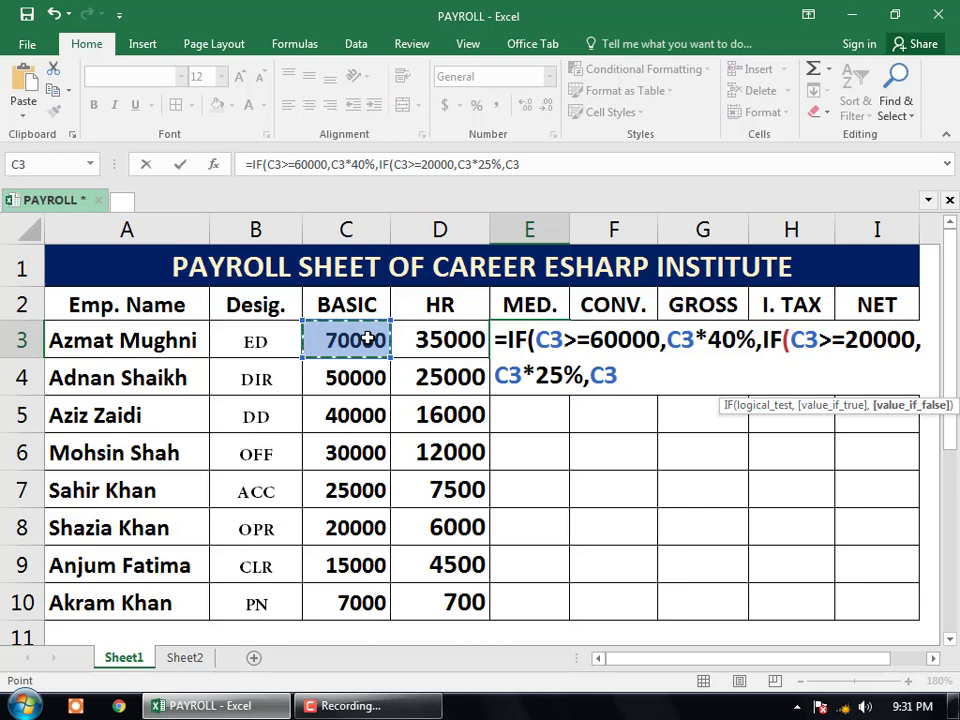
type("*")
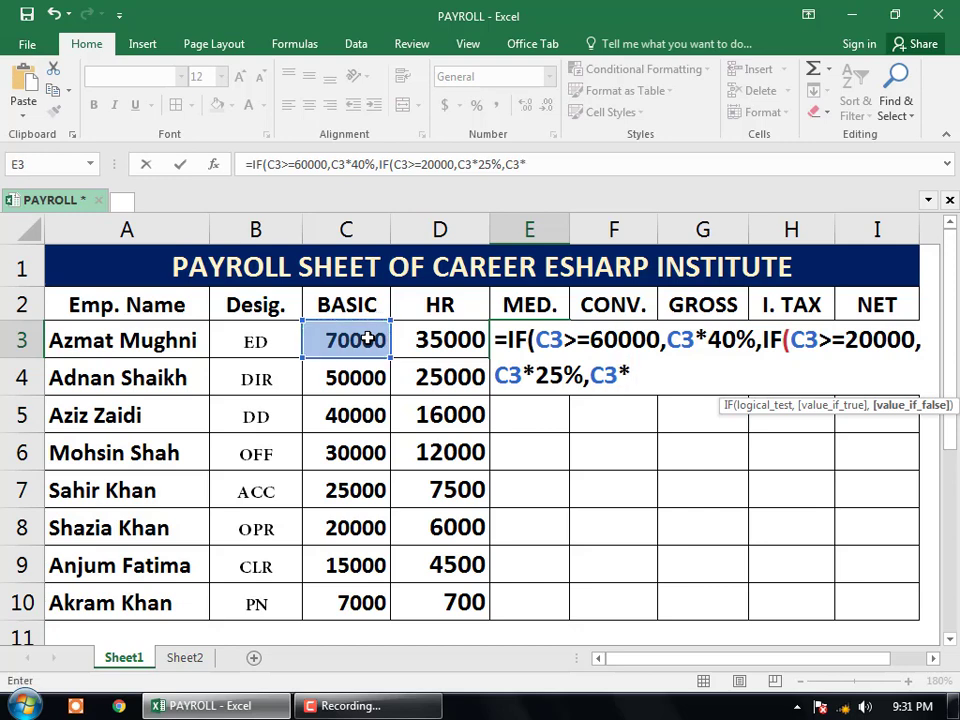
type("15%")
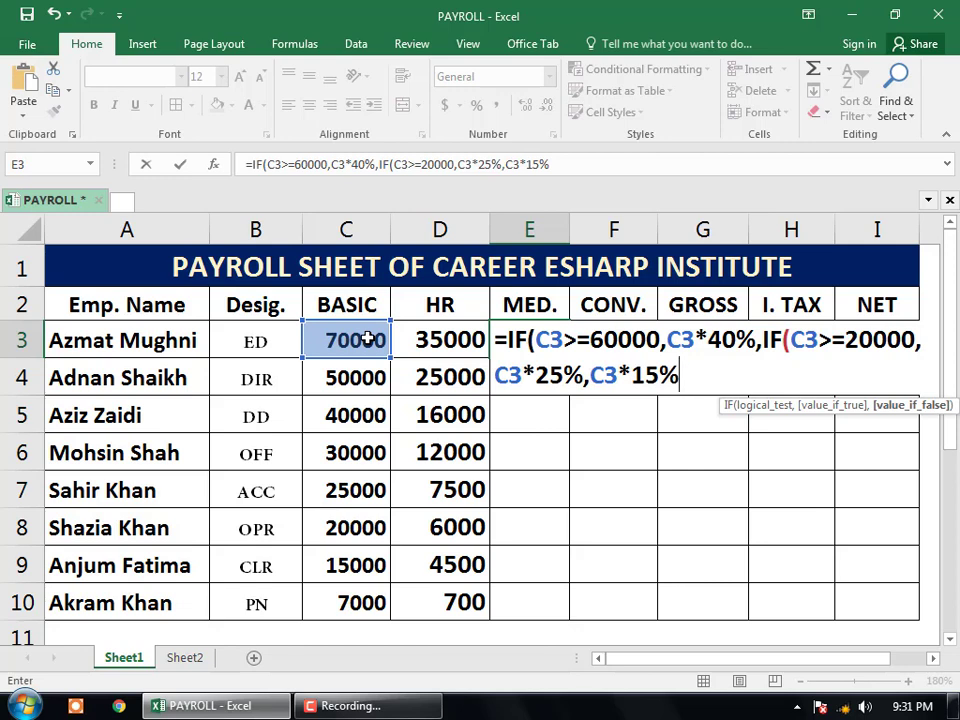
type("))")
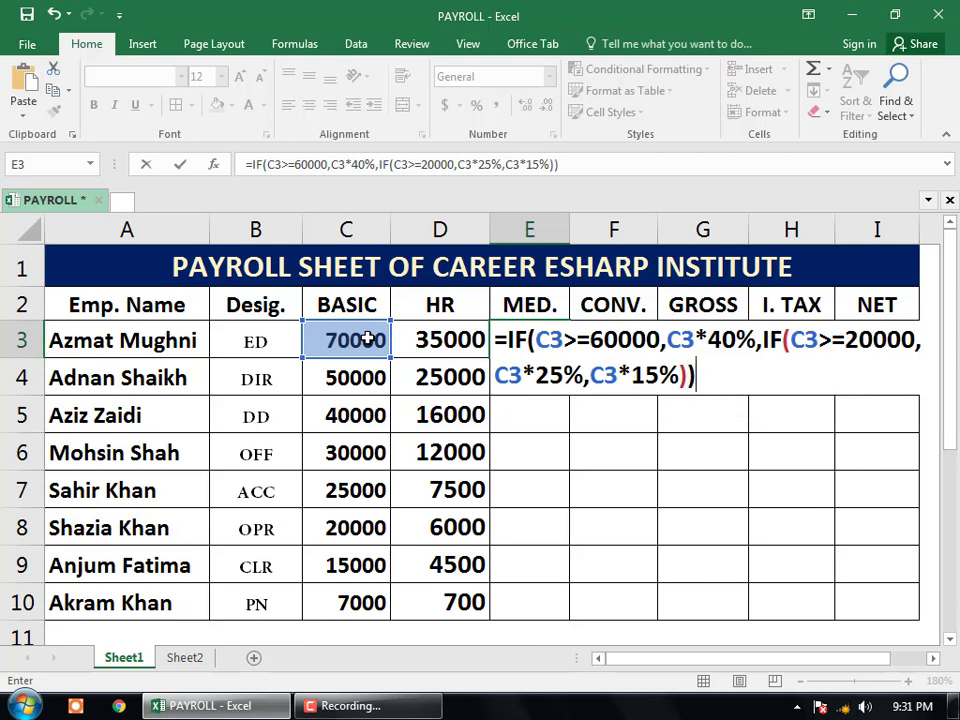
key("Return")
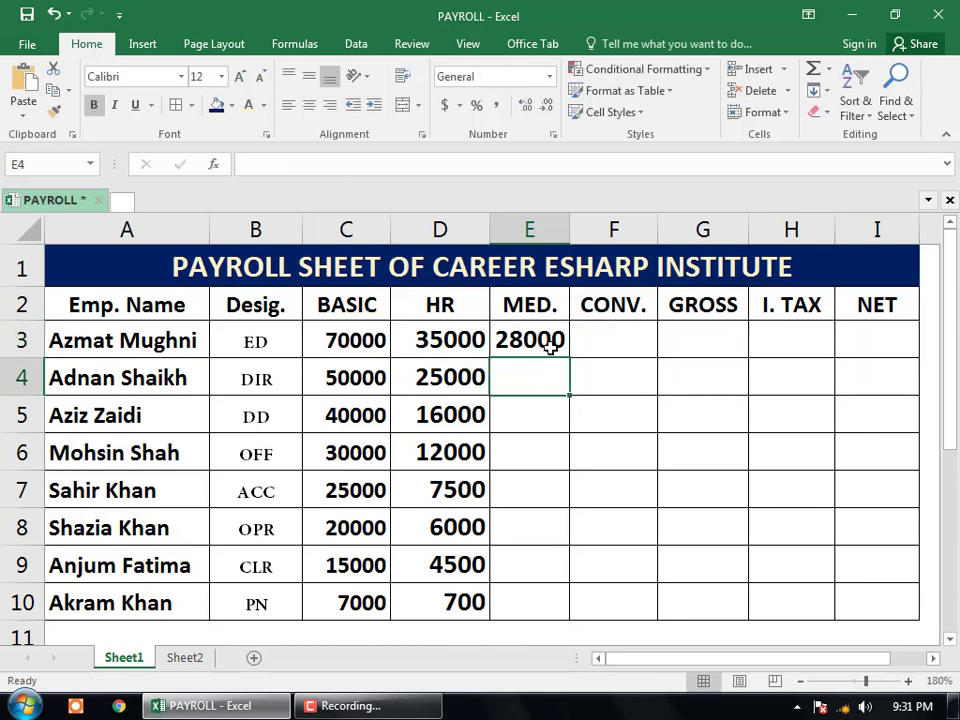
Fill the MED. formula from E3 down through E10
left_click(551, 343)
left_click_drag(569, 357, 551, 614)
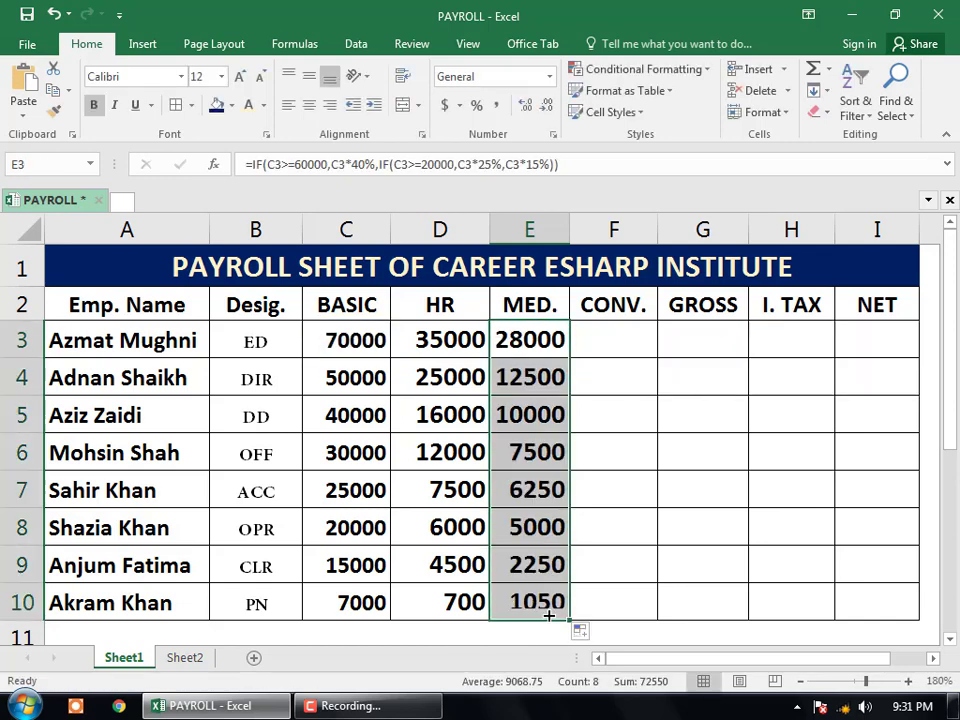
left_click(614, 342)
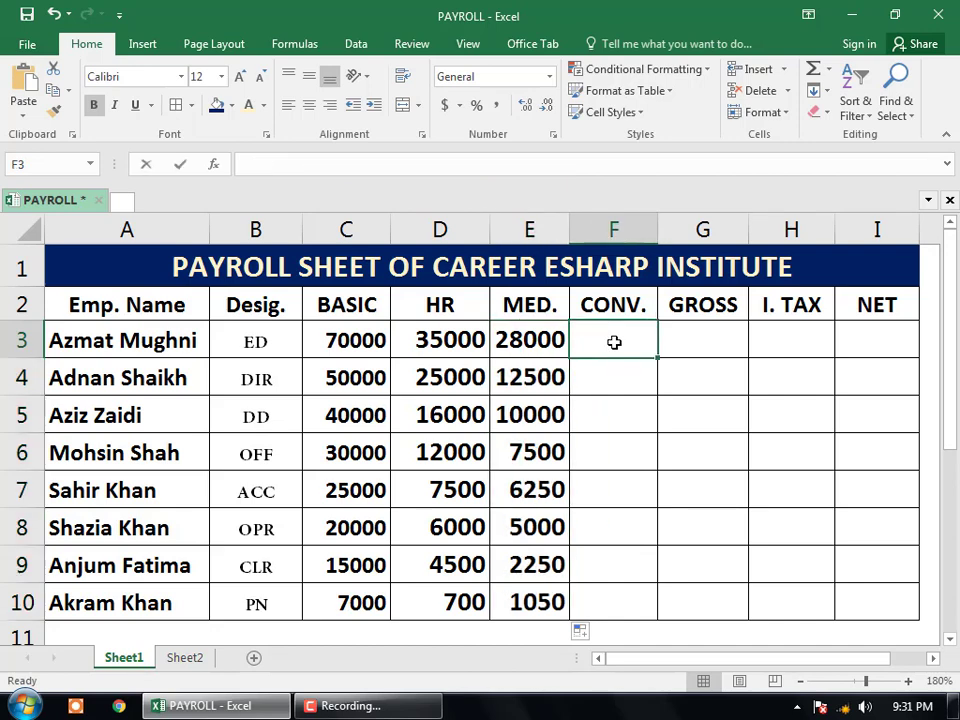
Enter =IF(C3>=30000,C3*45%,10000) in F3 and fill it down to F10
type("=IF(")
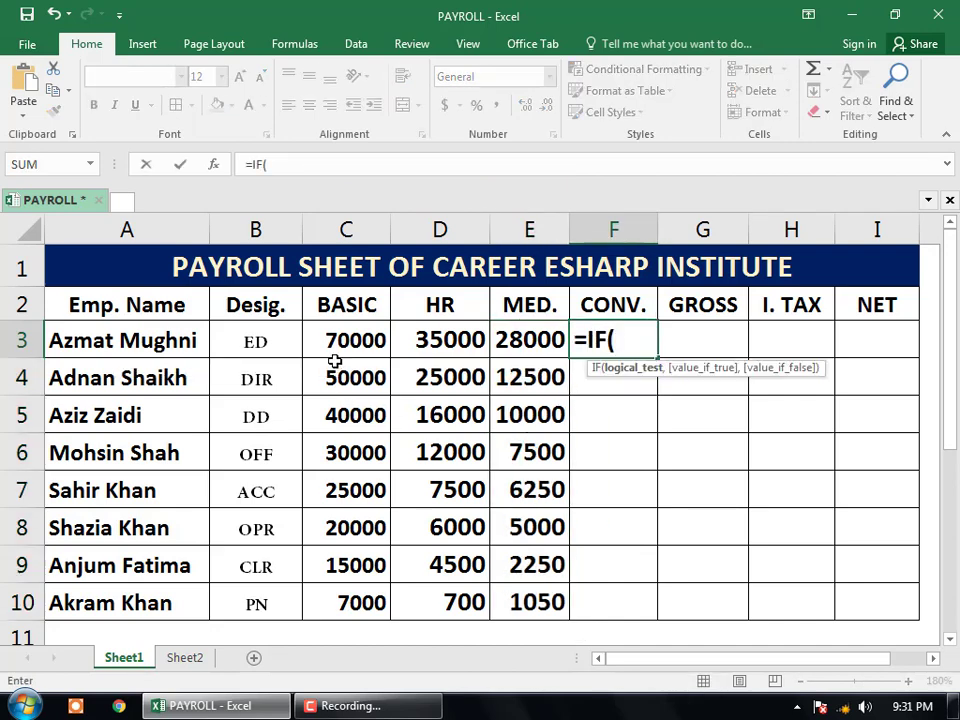
left_click(343, 342)
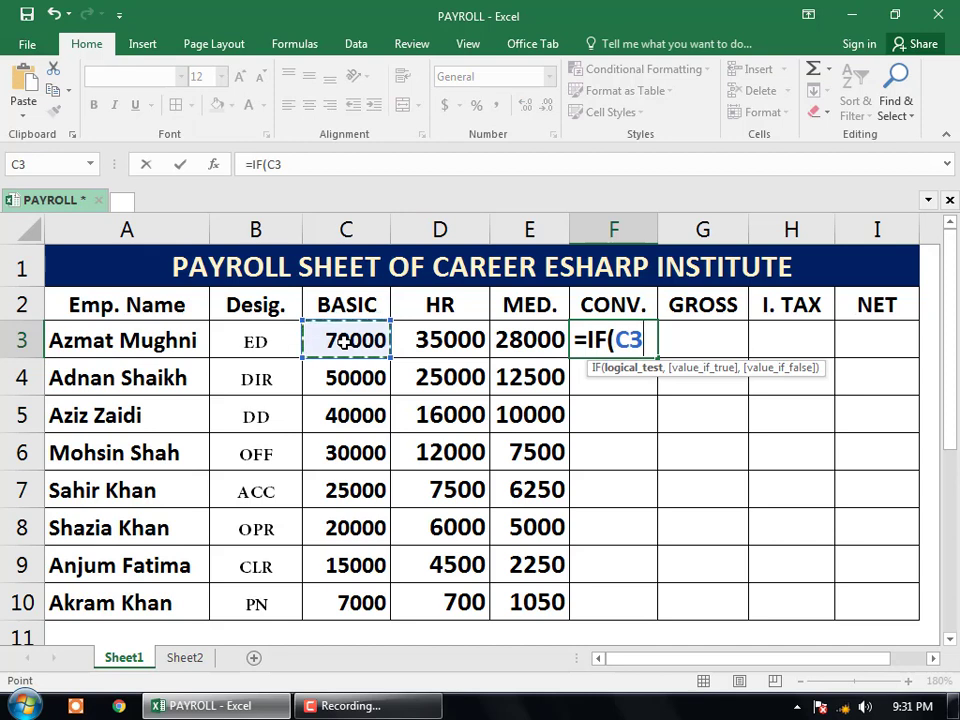
type(">=")
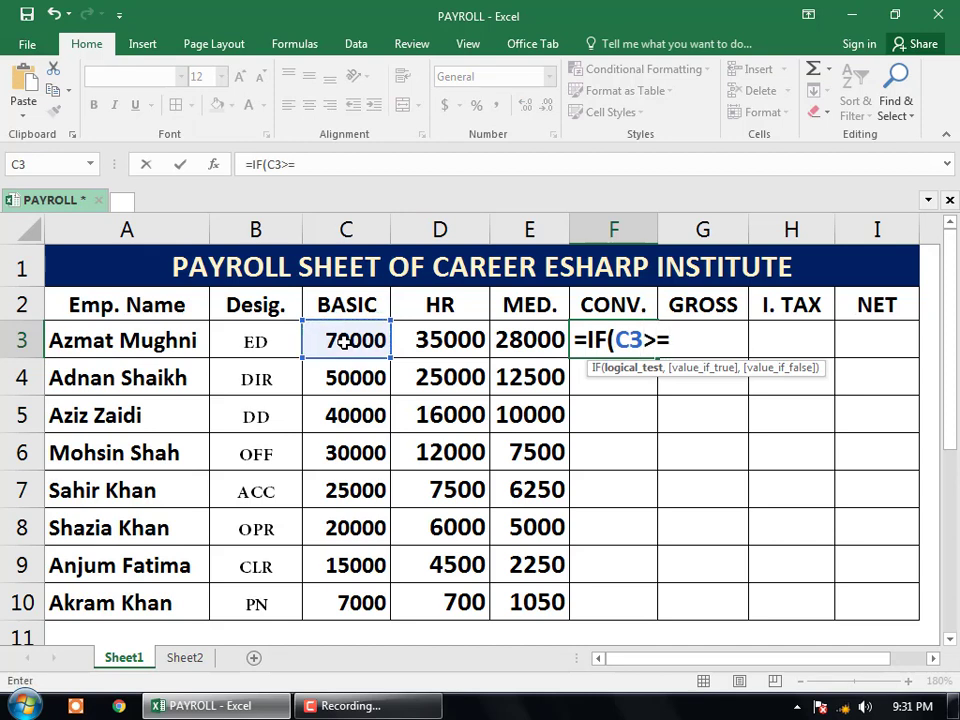
type("30")
type("000,")
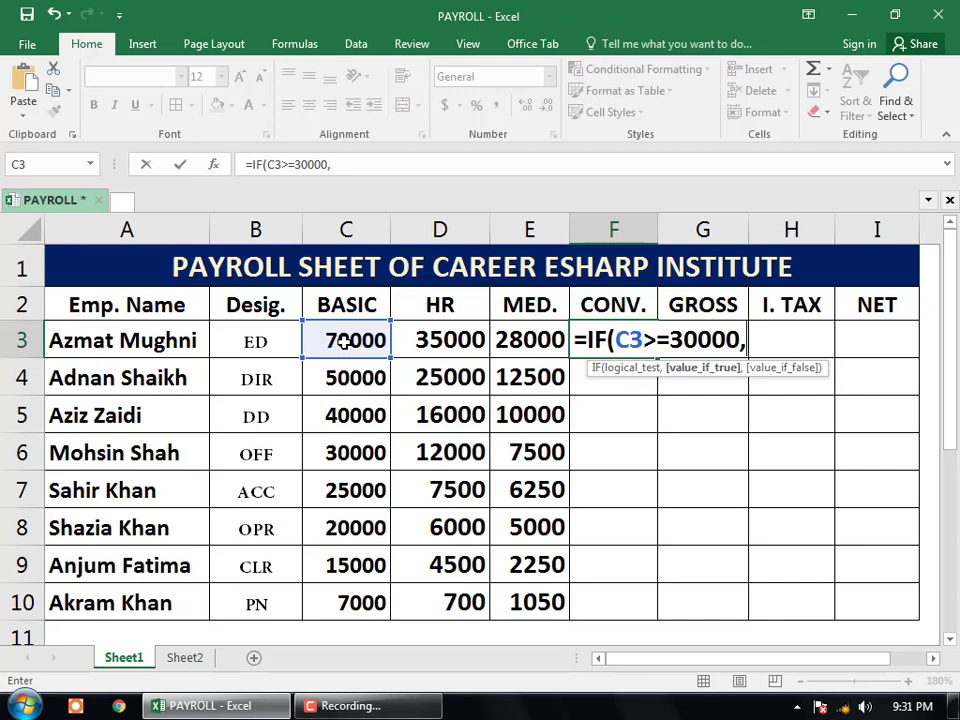
left_click(341, 341)
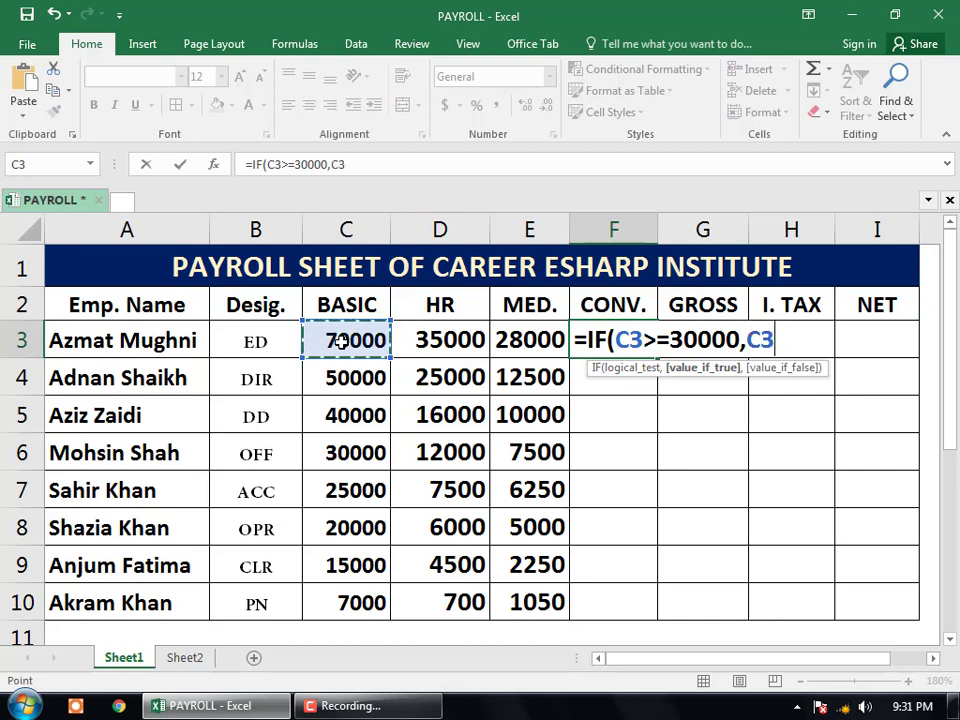
type("*")
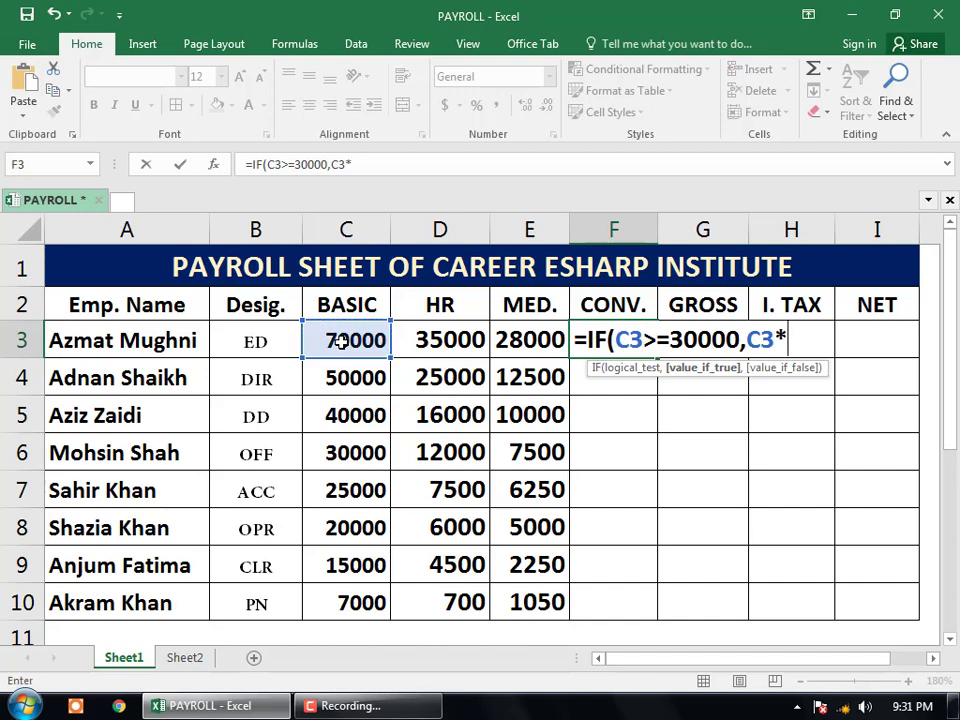
type("45%")
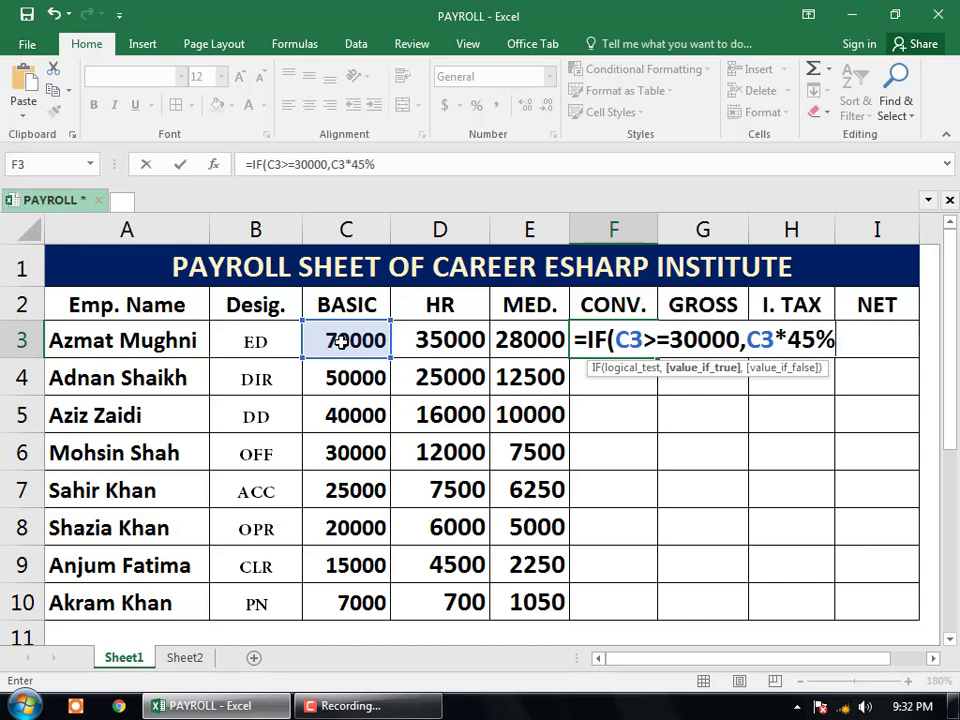
type(",")
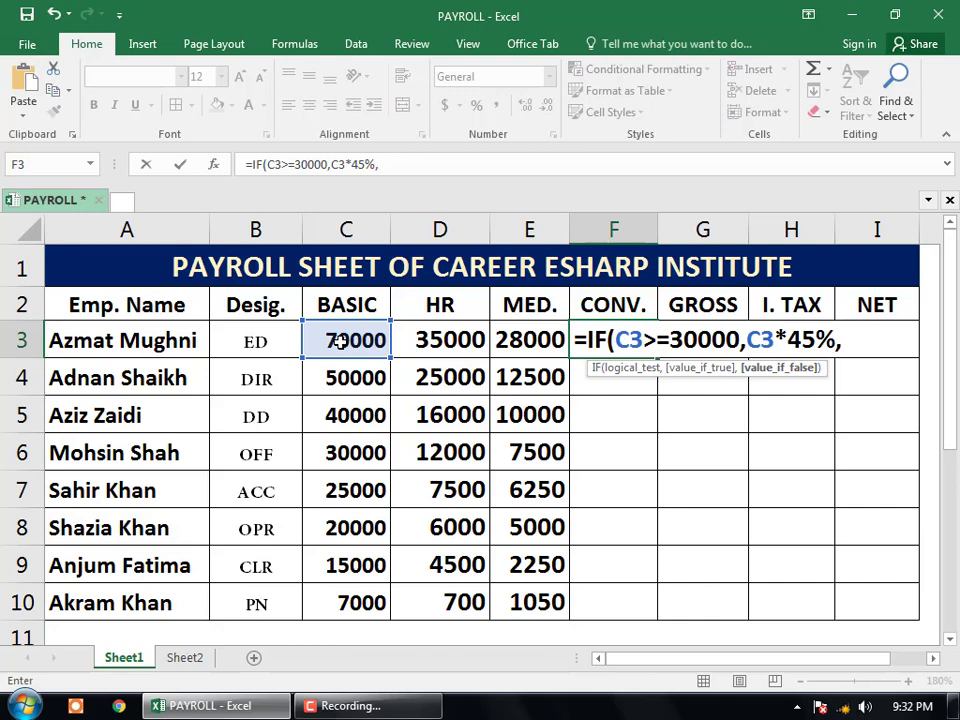
type("1")
type("000")
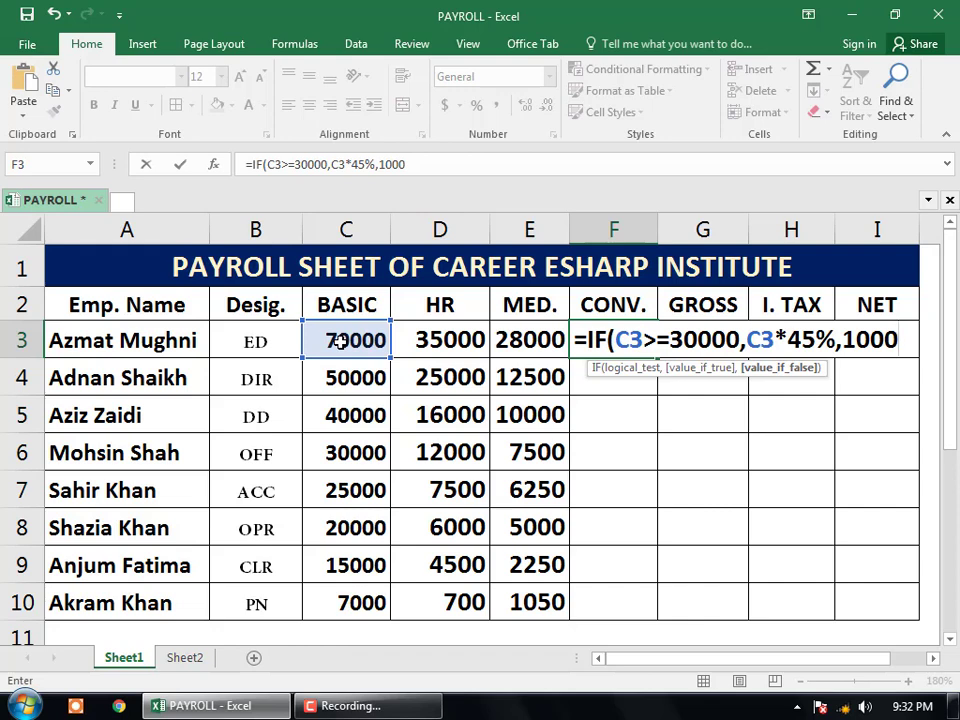
type("0")
type(")")
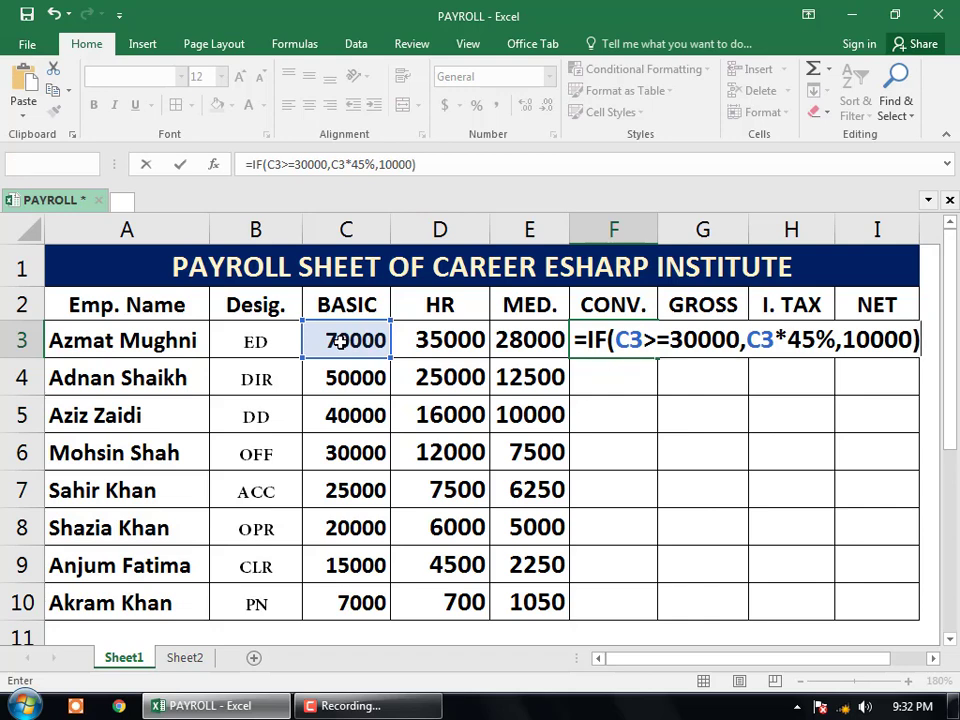
key("Return")
left_click(617, 338)
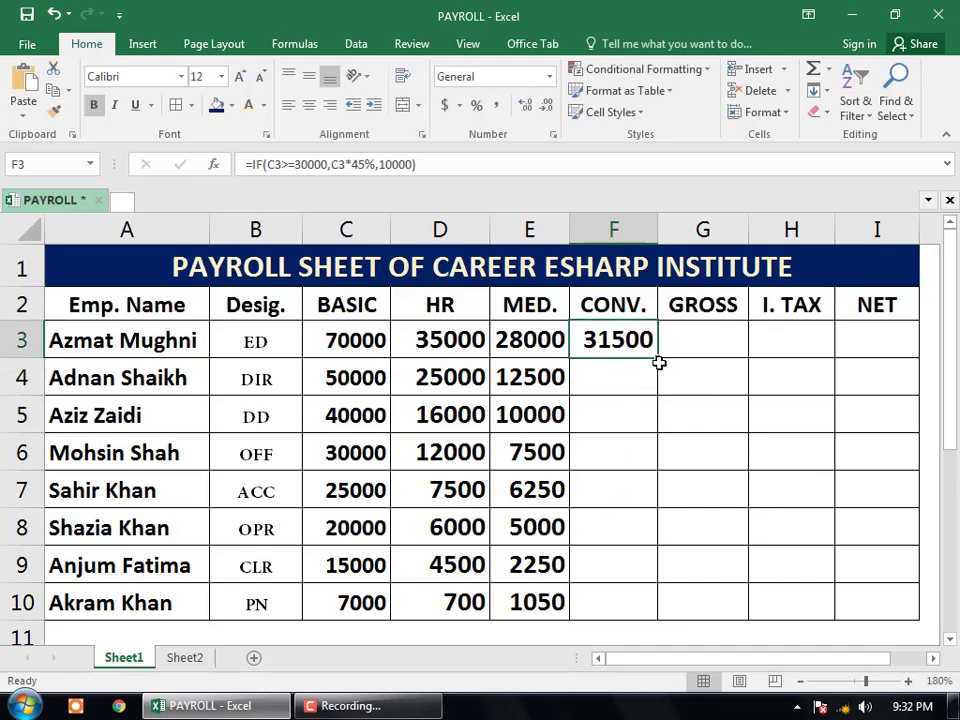
left_click_drag(658, 357, 641, 617)
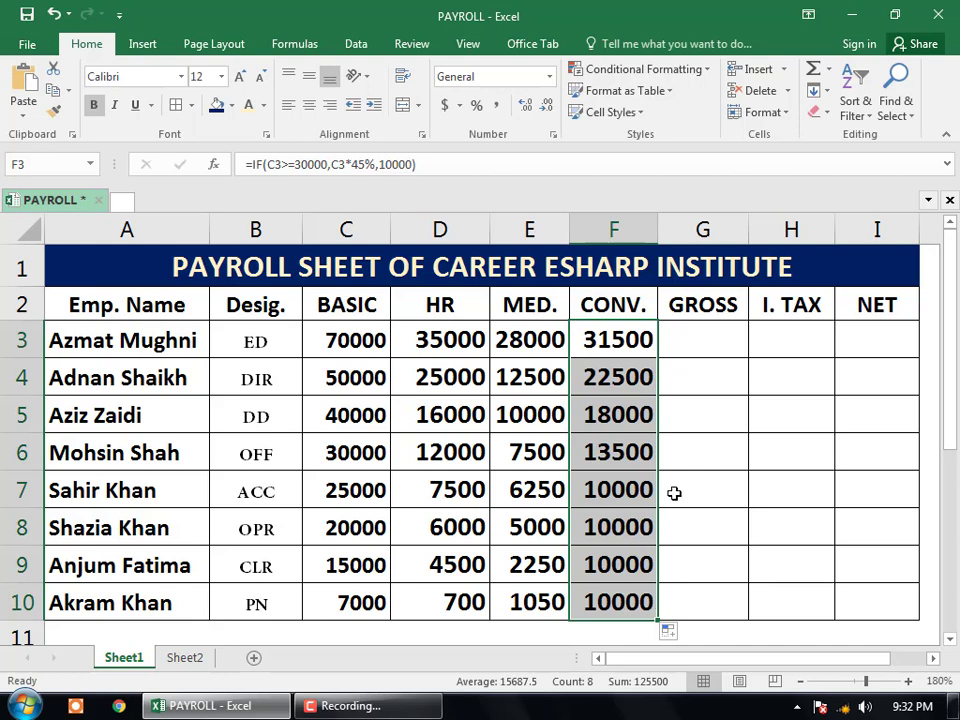
Enter =SUM(C3:F3) in G3 for the first employee's gross pay
left_click(713, 346)
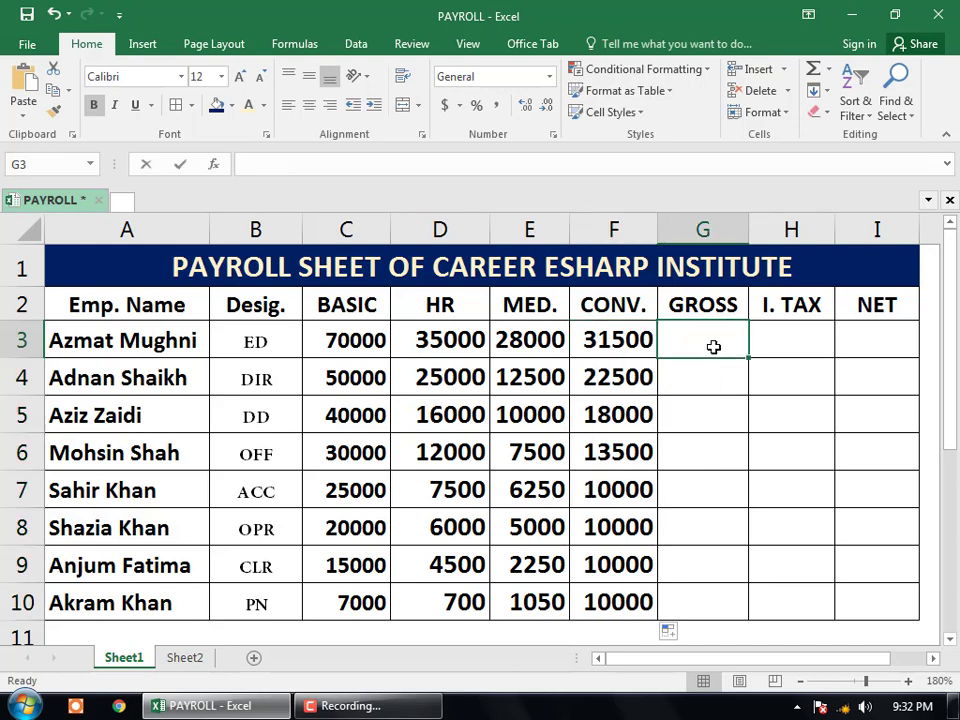
type("=SUM(")
left_click_drag(351, 343, 600, 344)
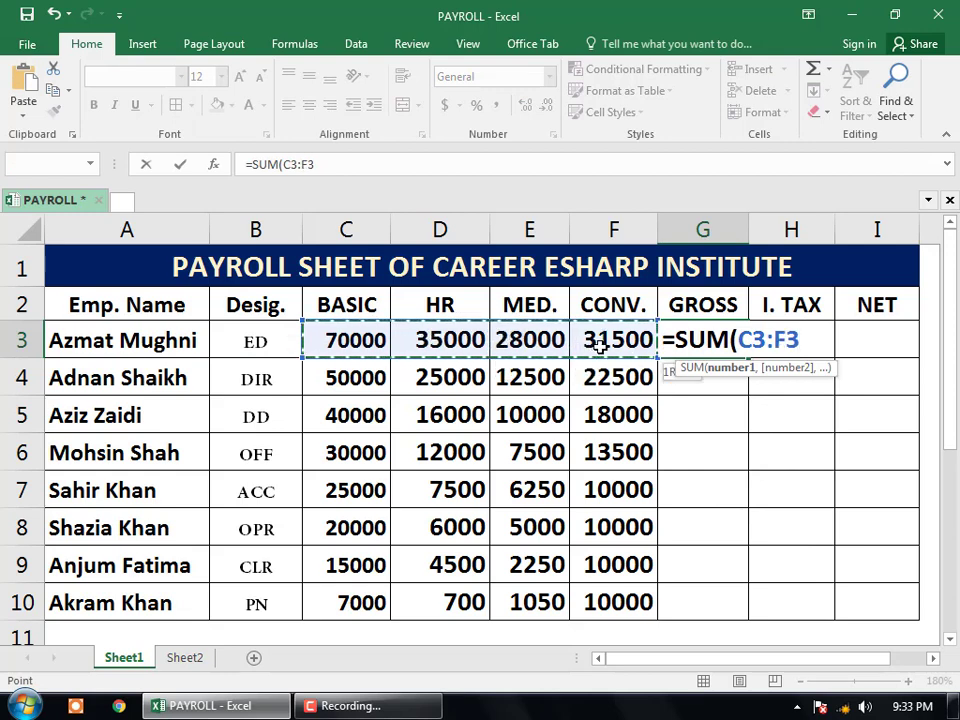
key("Return")
Widen column G and copy the gross total down to G10
left_click(680, 343)
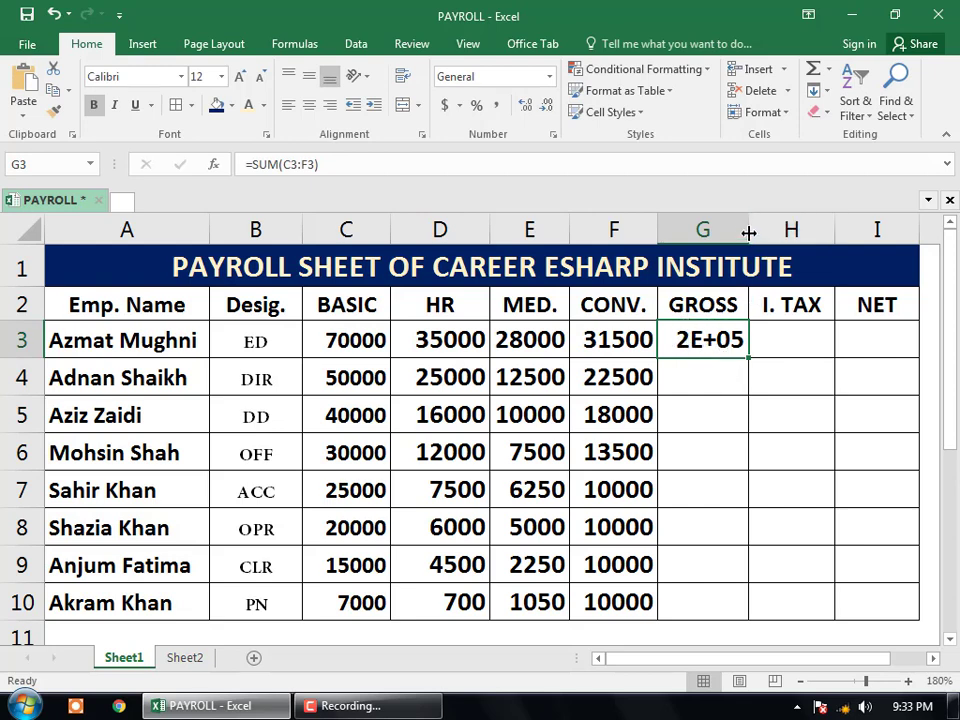
left_click_drag(748, 230, 769, 237)
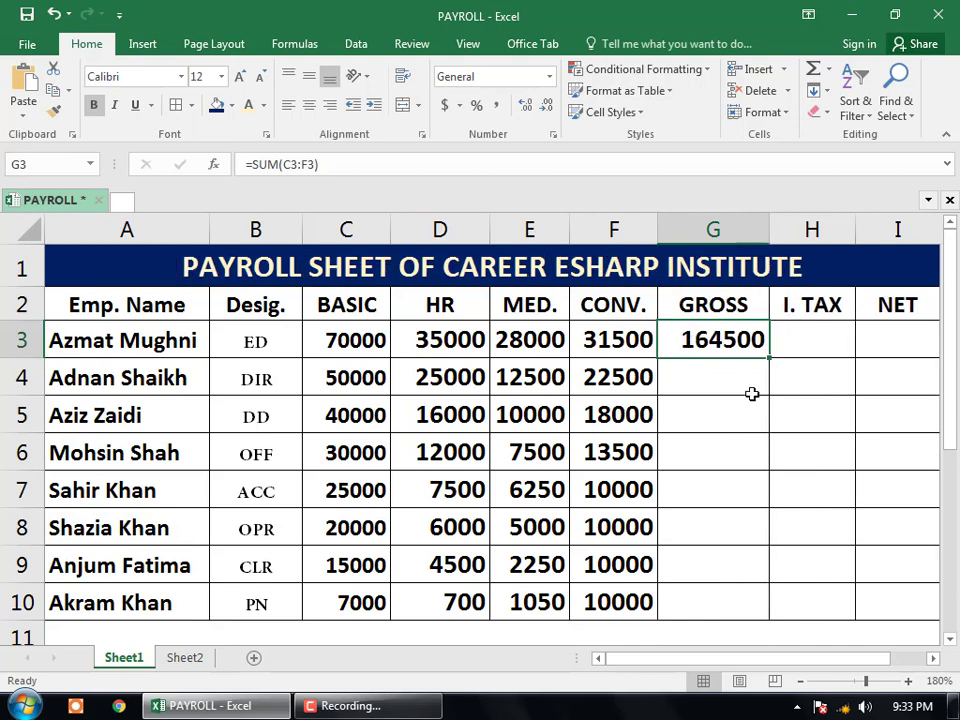
left_click_drag(769, 357, 746, 612)
left_click(811, 346)
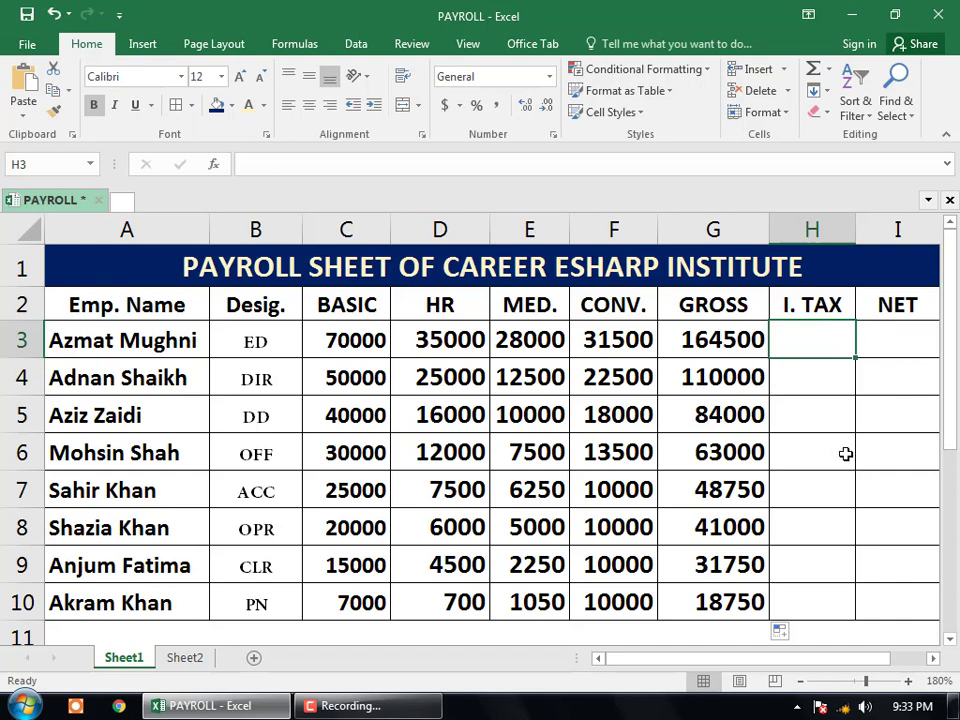
Start H3's tax formula with =IF(G3>=100000,G3*10%, and a nested IF
type("=IF(")
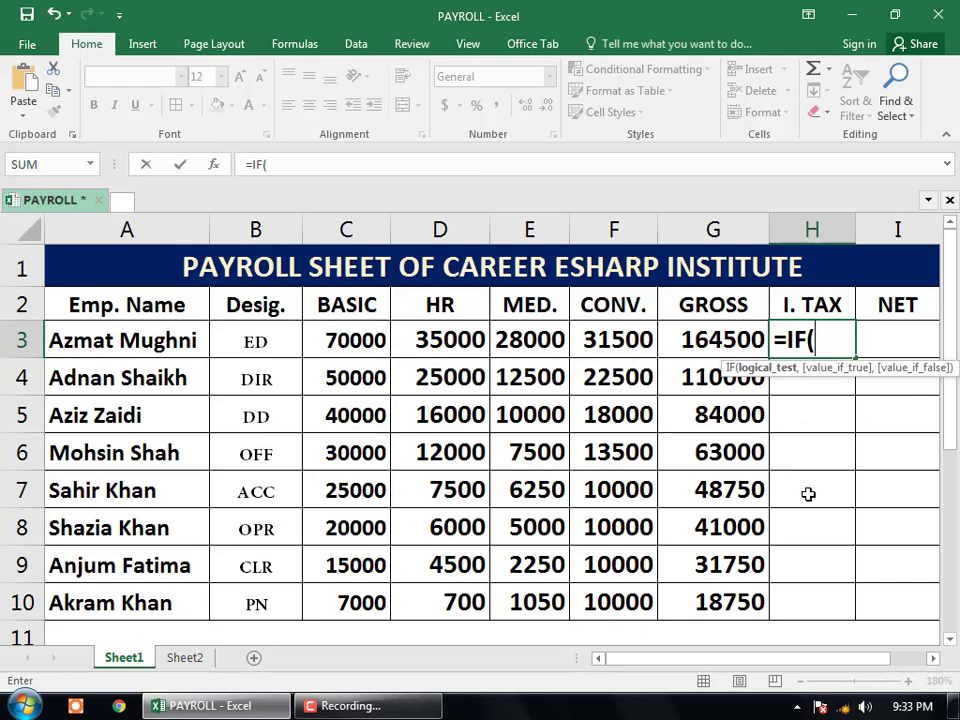
left_click(721, 339)
type(">")
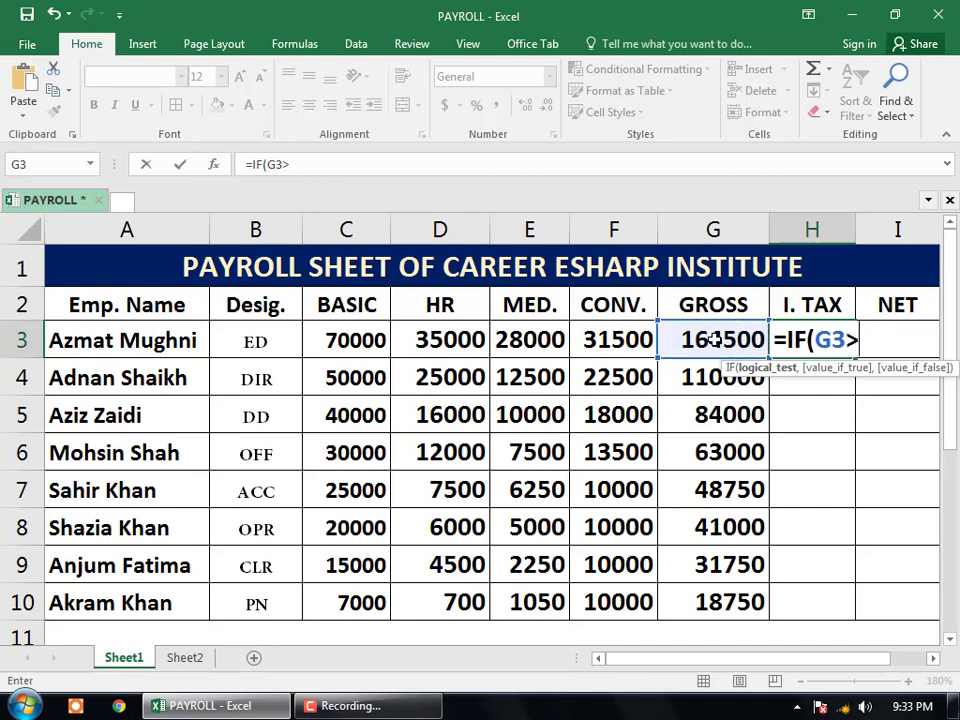
type("=")
type("100000")
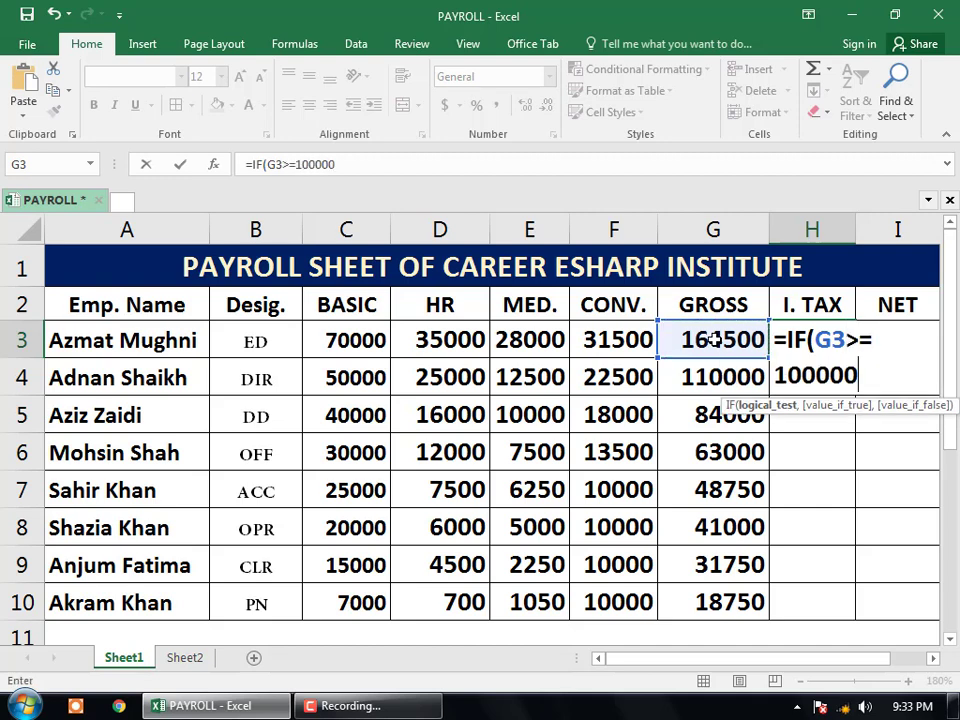
type(",")
left_click(933, 659)
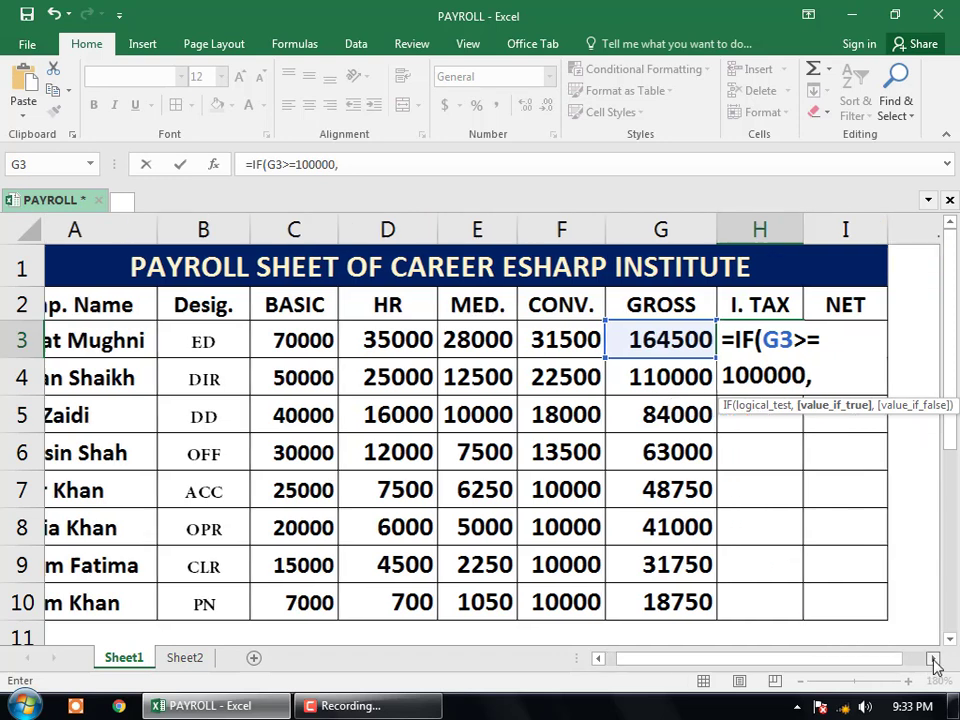
left_click(933, 659)
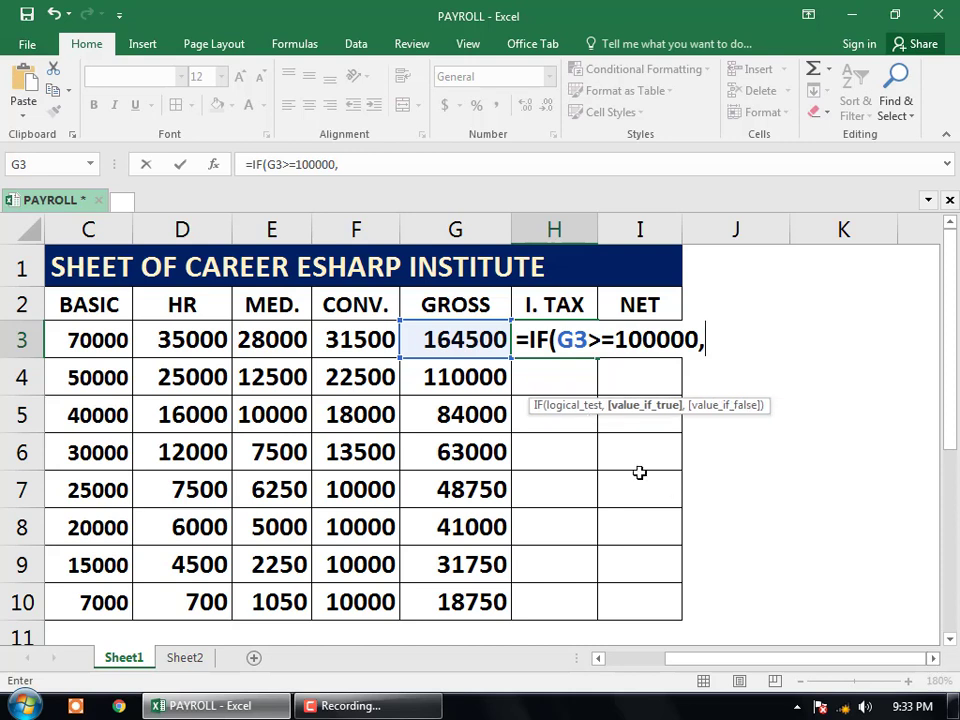
left_click(463, 342)
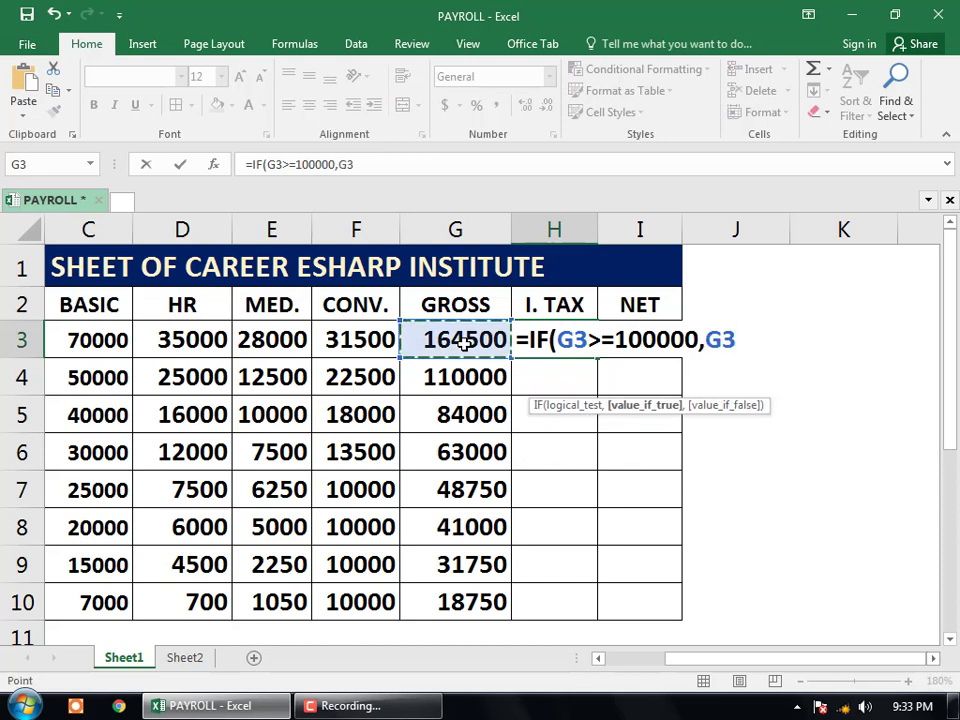
type("*")
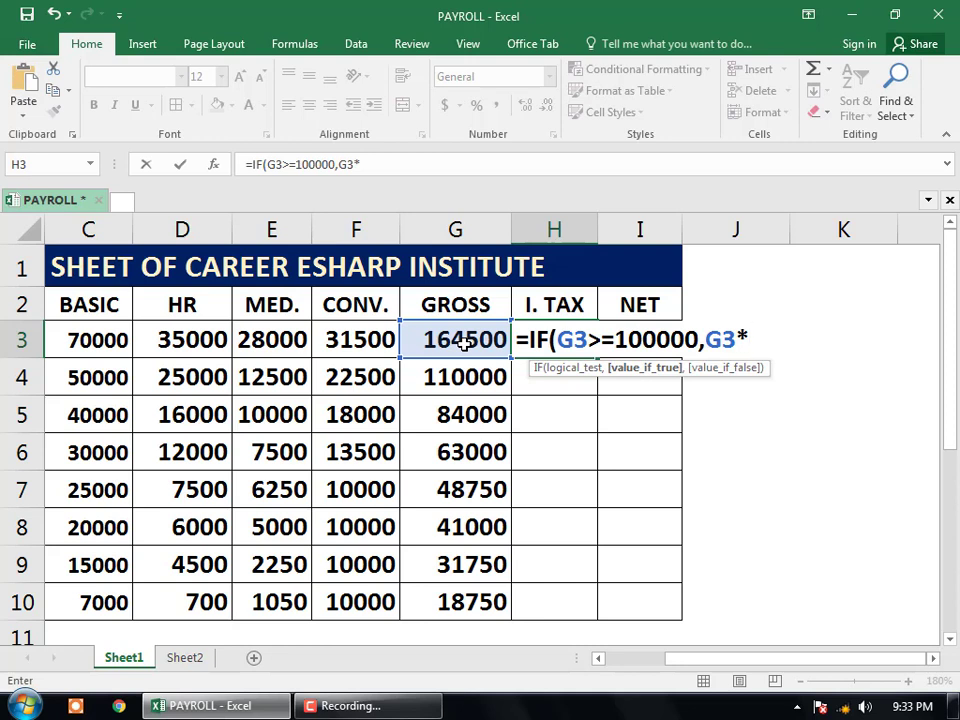
type("10")
type("%")
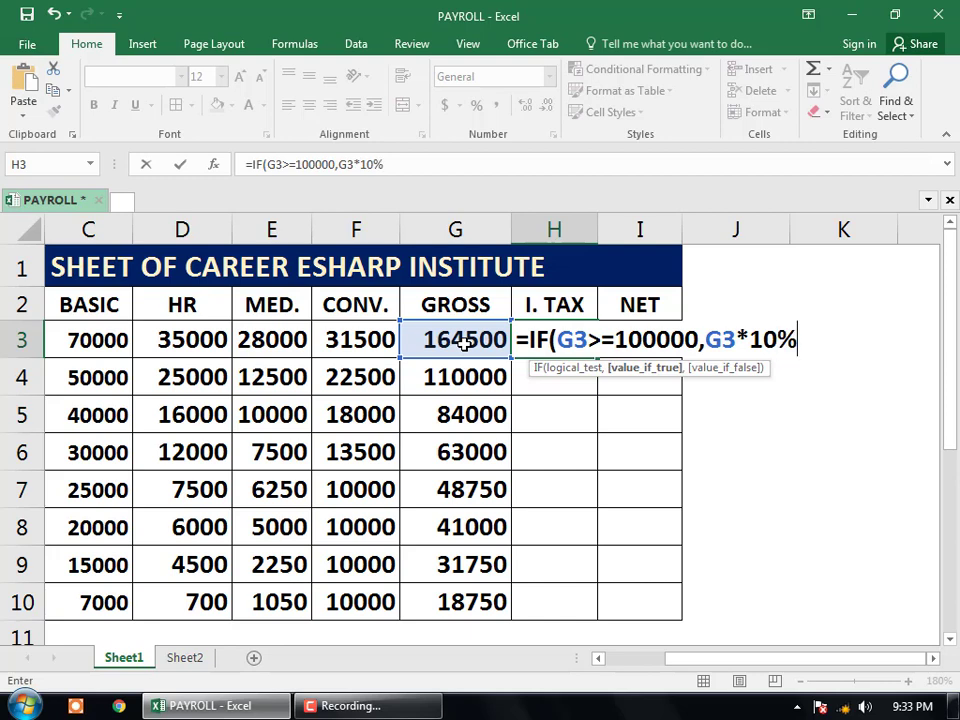
type(",")
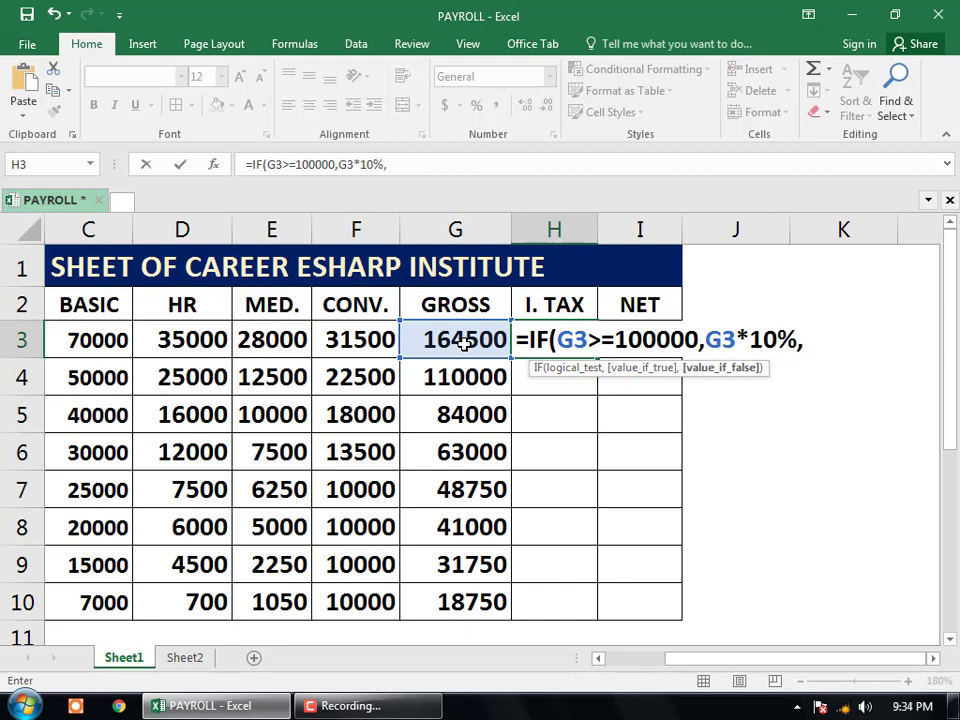
type("IF(")
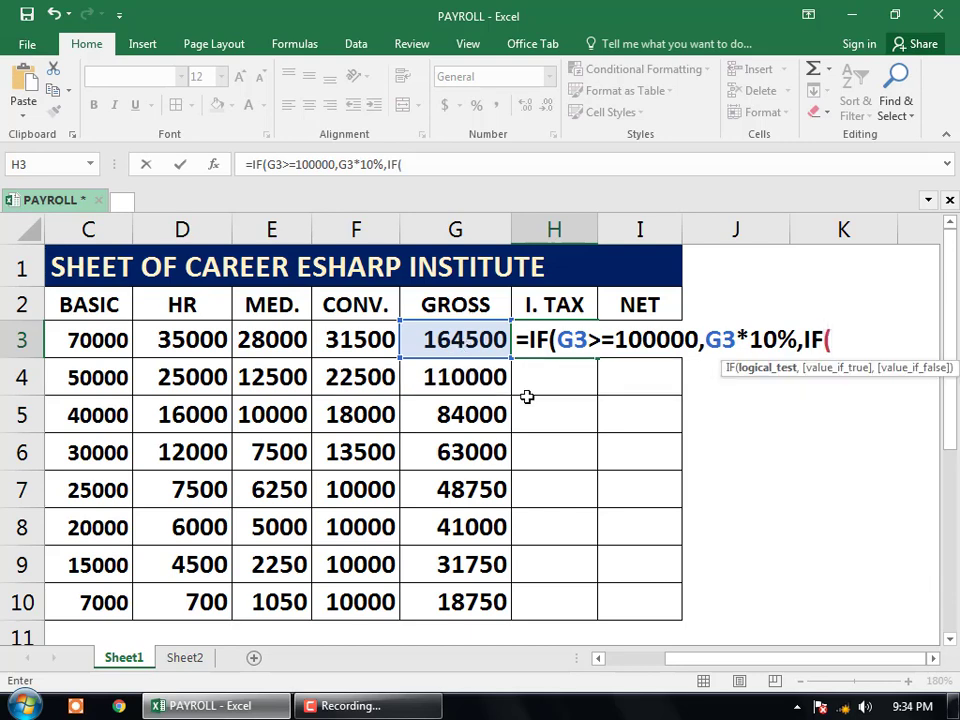
Add the G3>=50000 5% tier with 0 otherwise, enter it, and fill to H10
left_click(455, 340)
type(">")
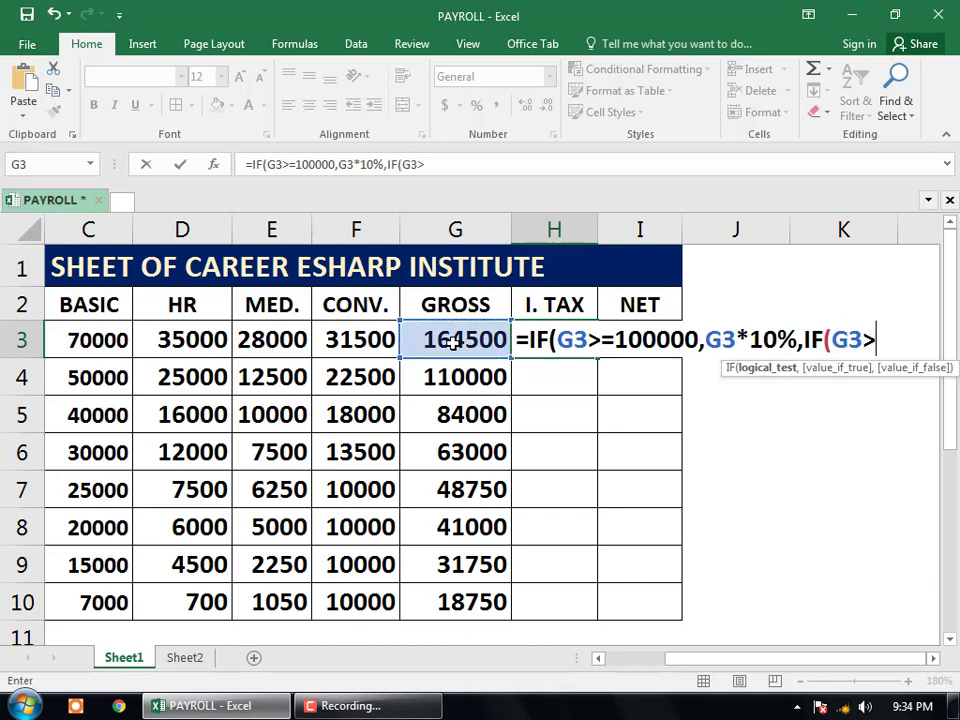
type("=")
type("500")
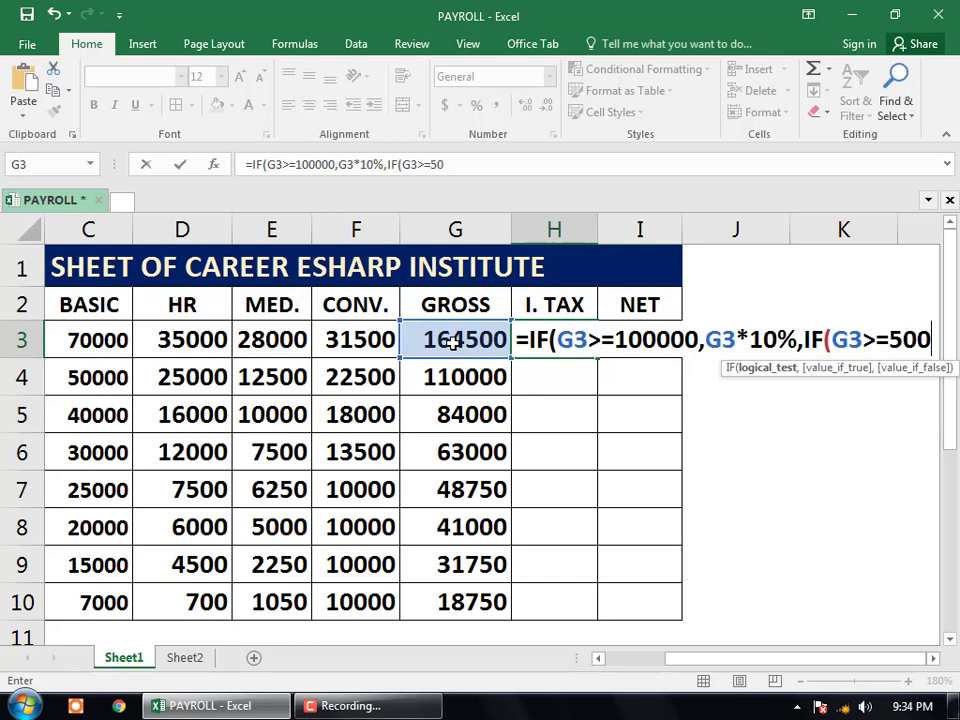
type("00,")
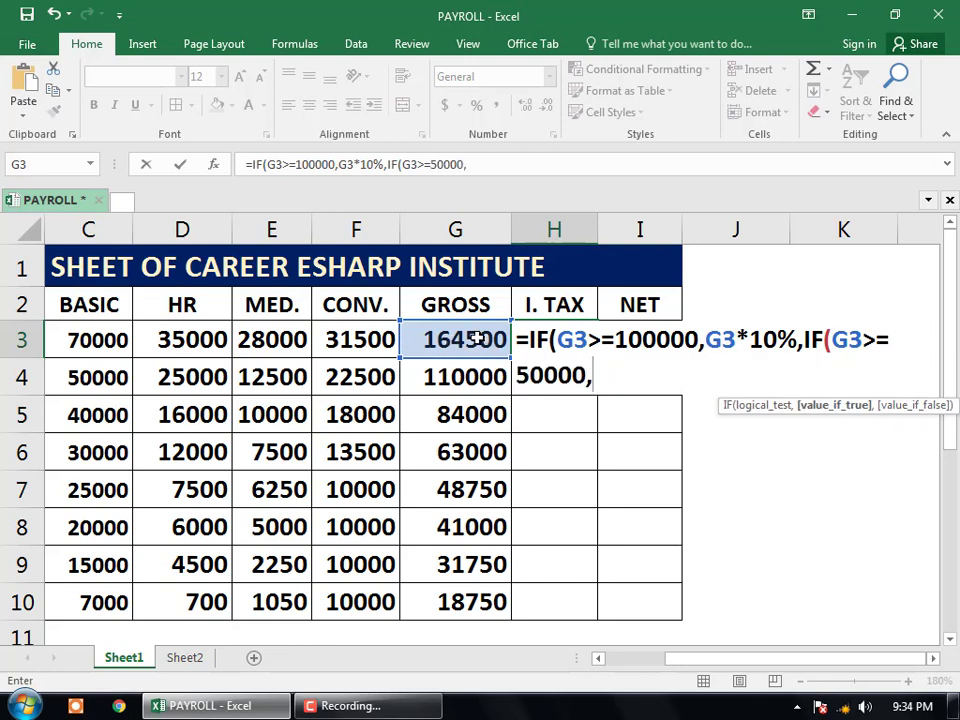
left_click(476, 339)
type("*")
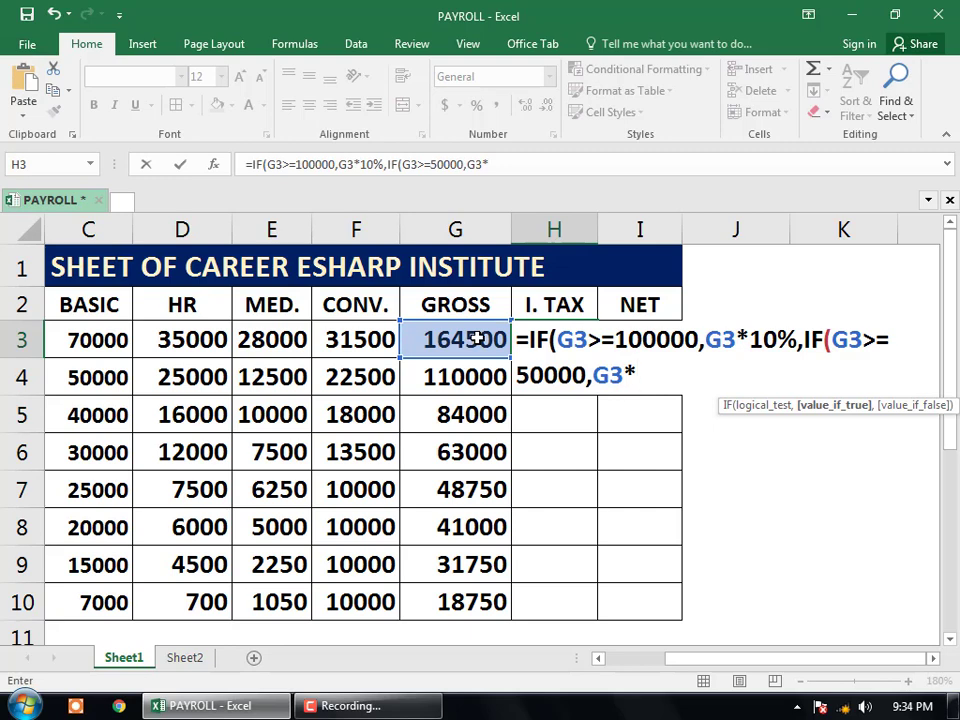
type("5%")
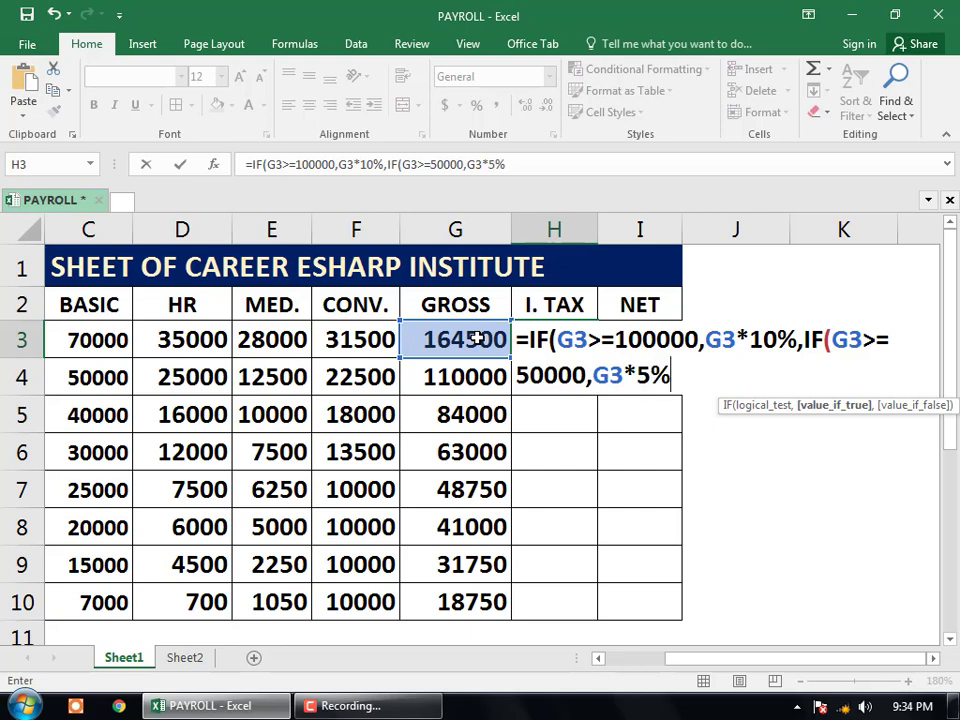
type(",")
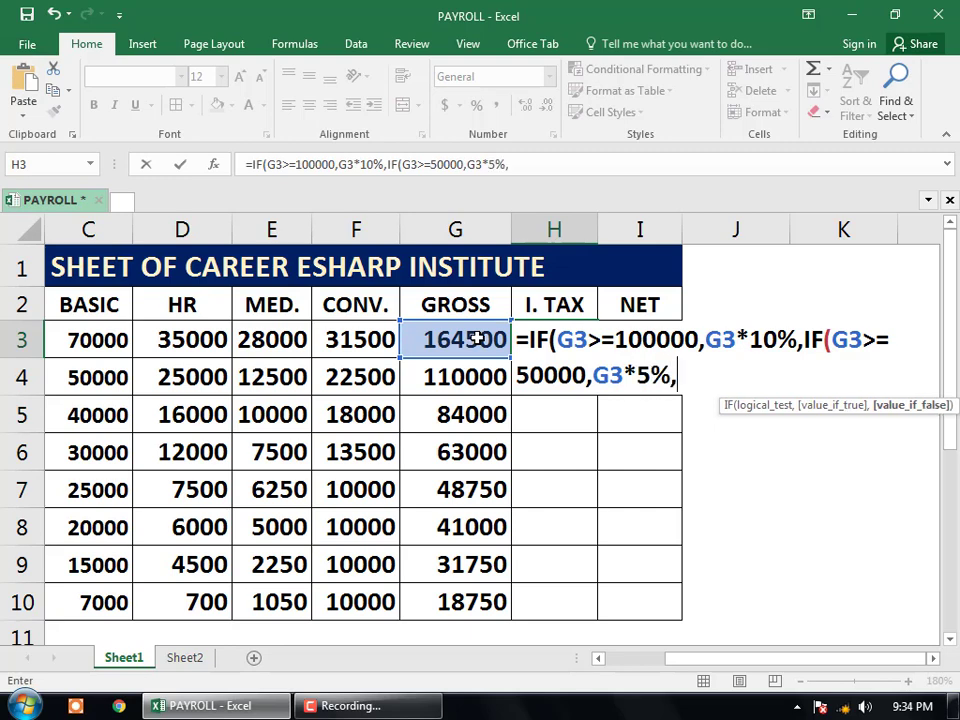
type("ELSE")
key("BackSpace")
key("BackSpace")
key("BackSpace")
key("BackSpace")
key("BackSpace")
type(",")
type("0")
type("))")
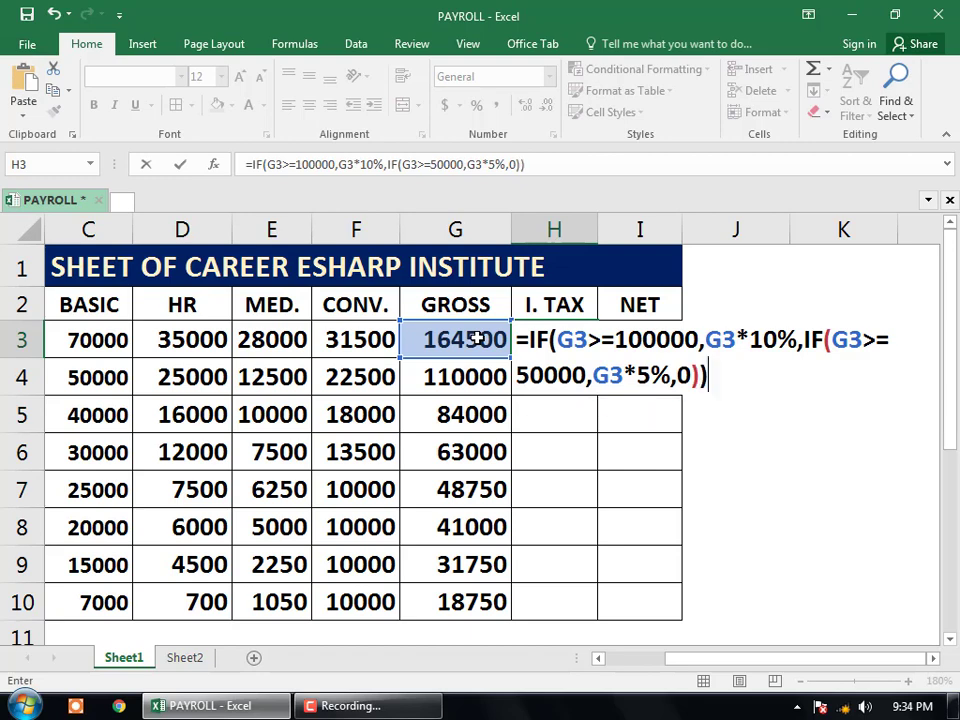
key("Return")
left_click(570, 350)
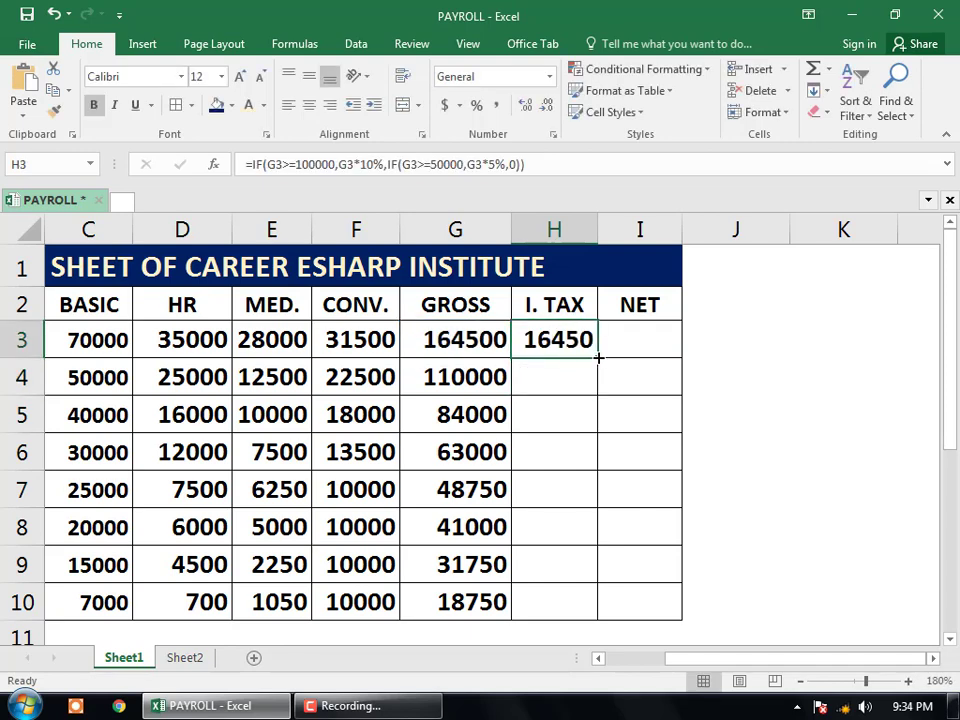
left_click_drag(598, 357, 583, 612)
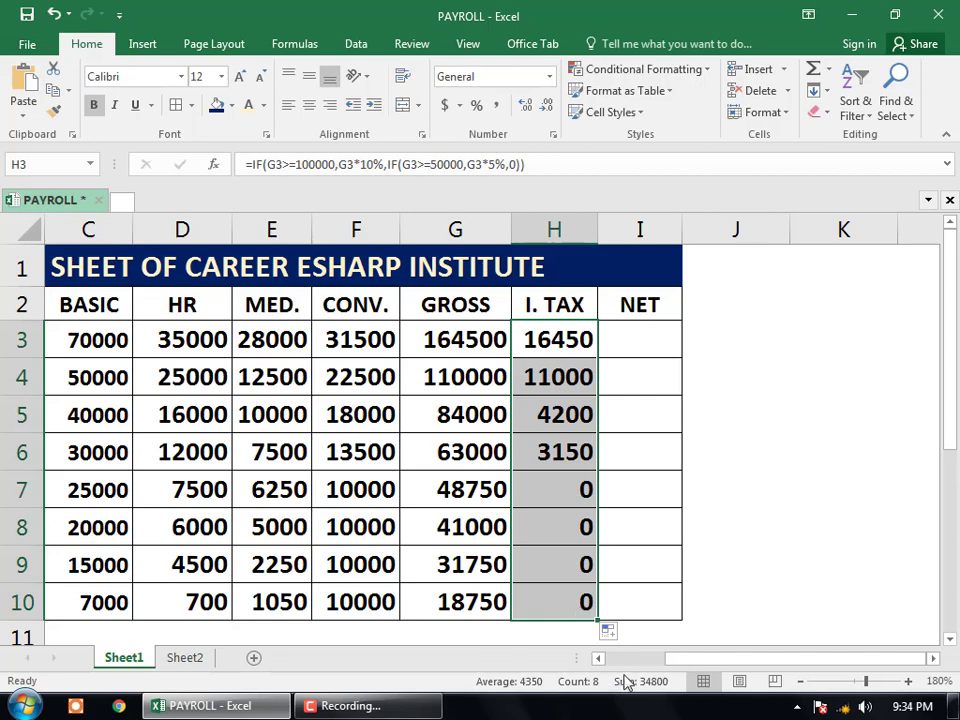
Enter =G3-H3 in I3 to give the first employee's net pay of 148050
left_click(647, 343)
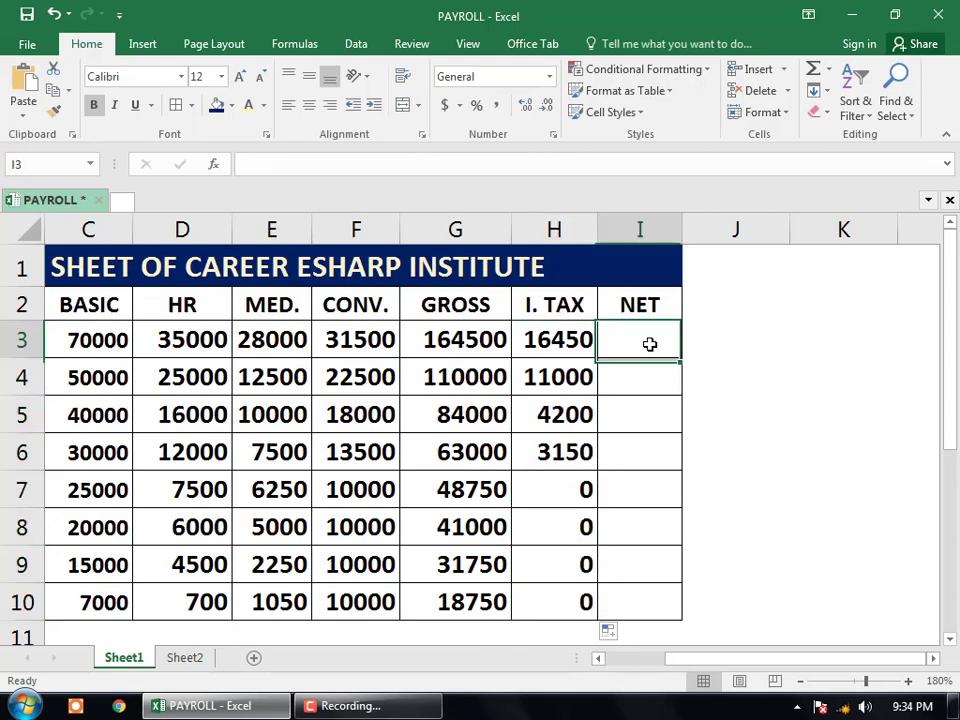
type("=")
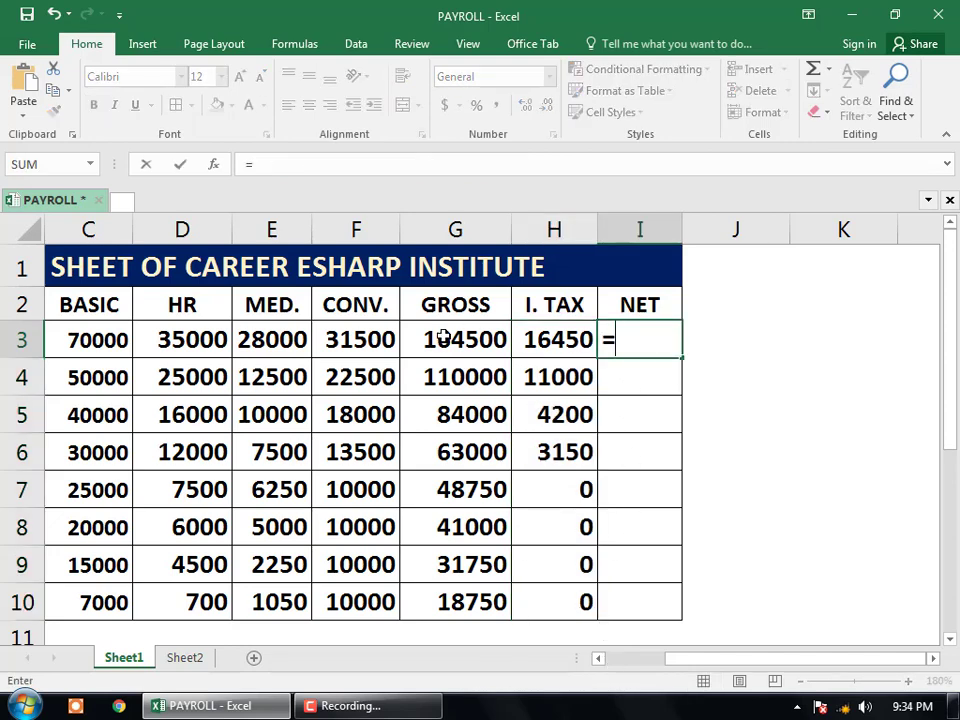
left_click(447, 341)
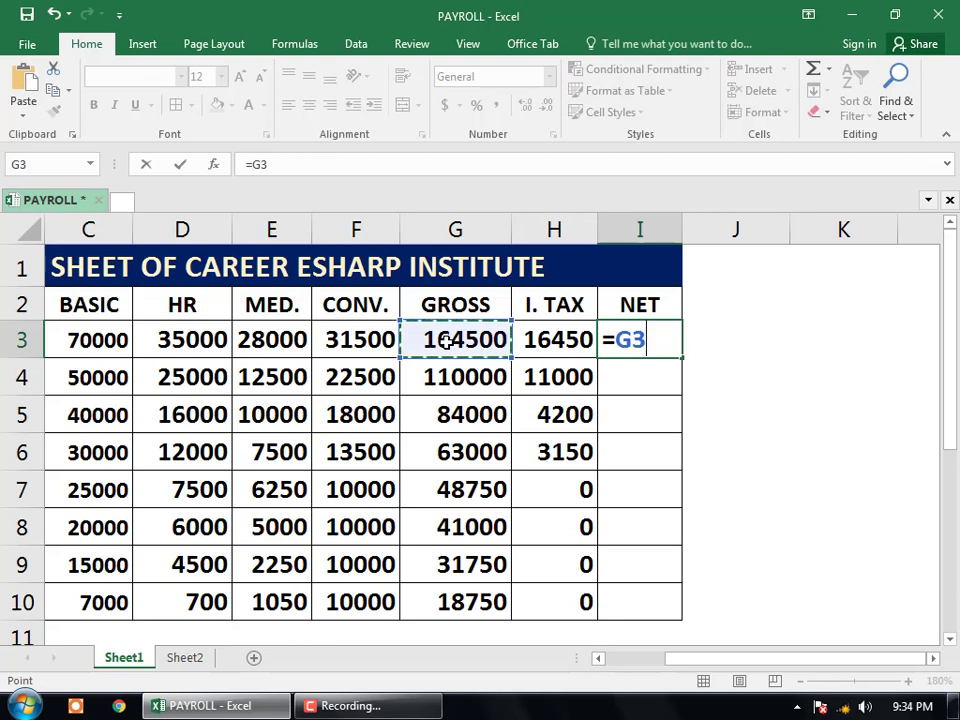
type("-")
left_click(568, 346)
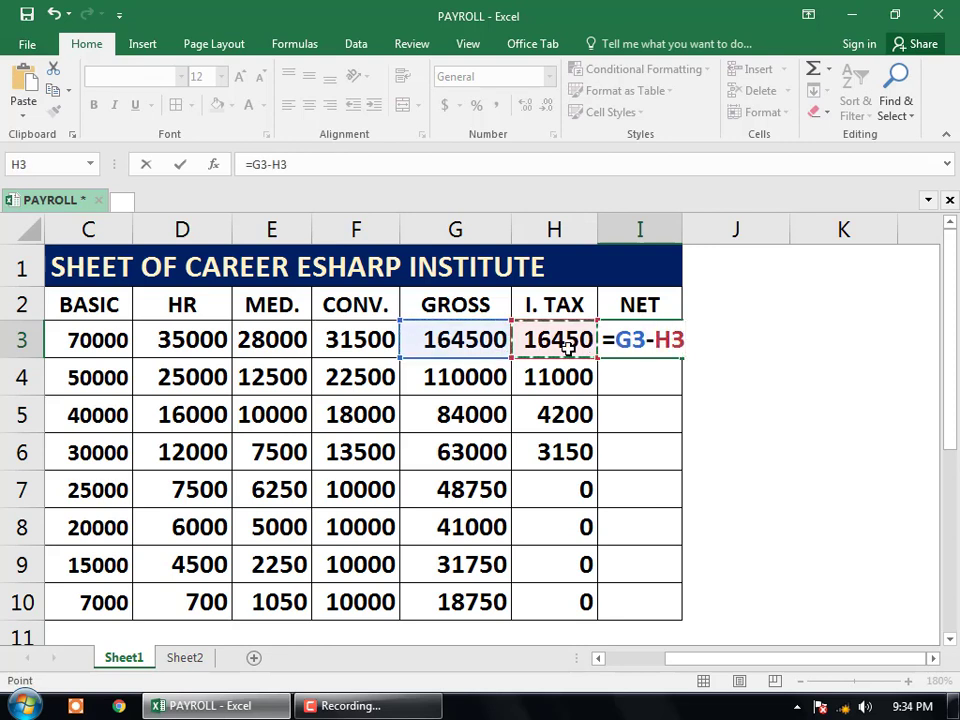
key("Return")
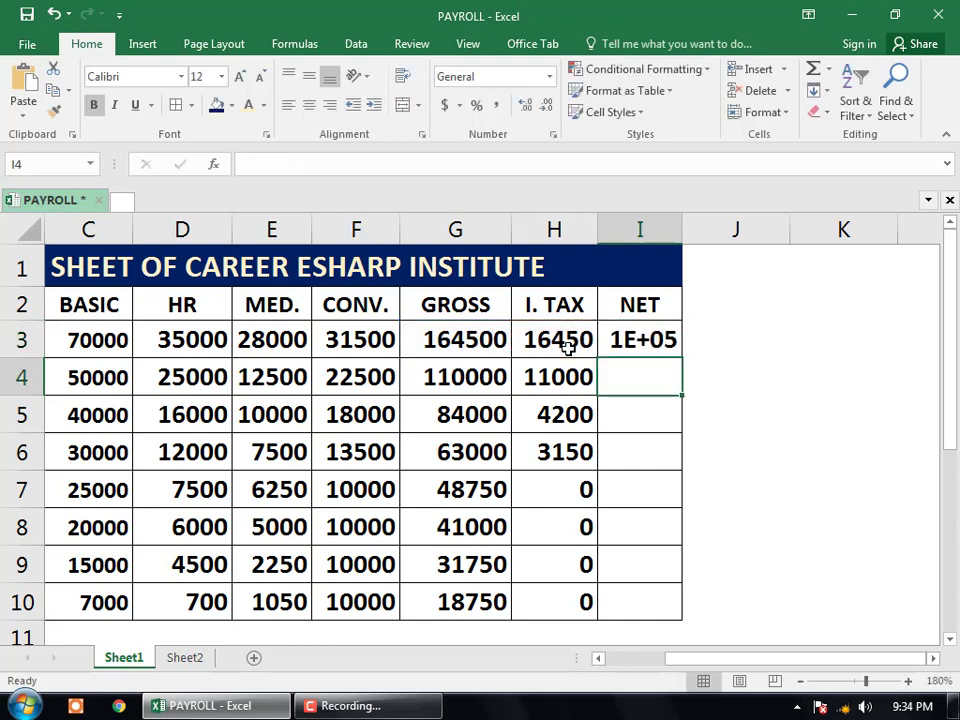
Widen column I and copy the net formula down through I10
key("Up")
left_click_drag(683, 253, 695, 253)
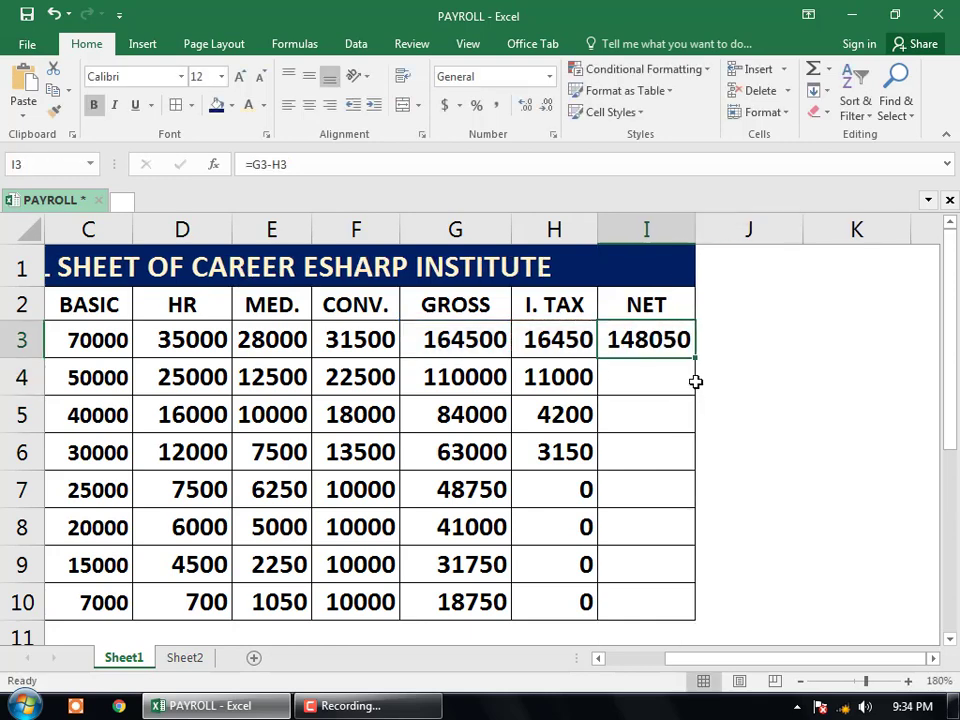
left_click_drag(695, 357, 680, 614)
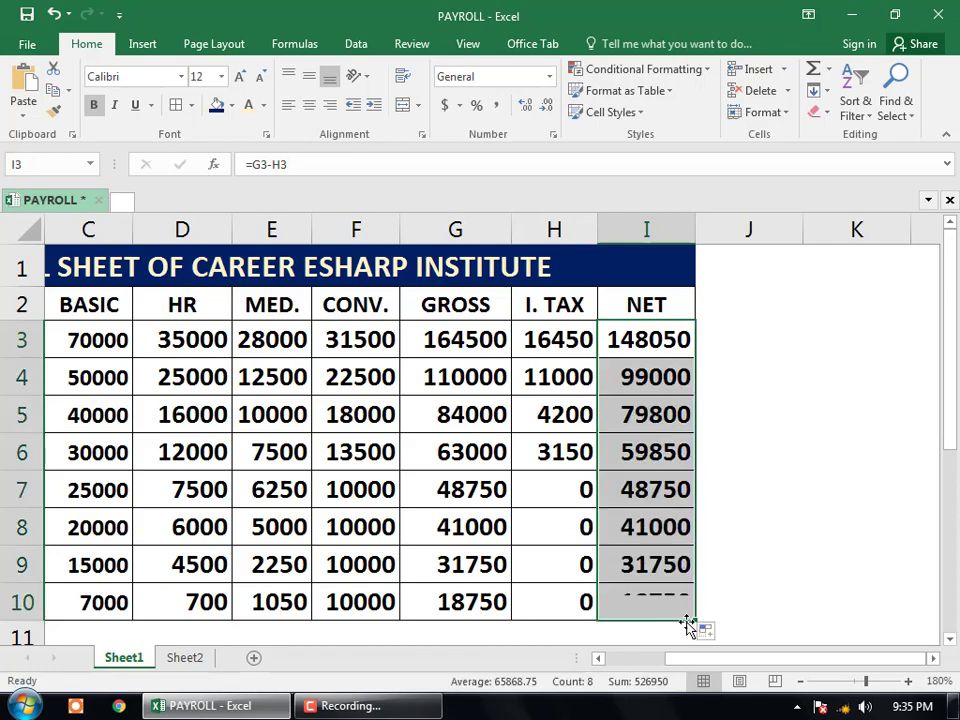
left_click(801, 683)
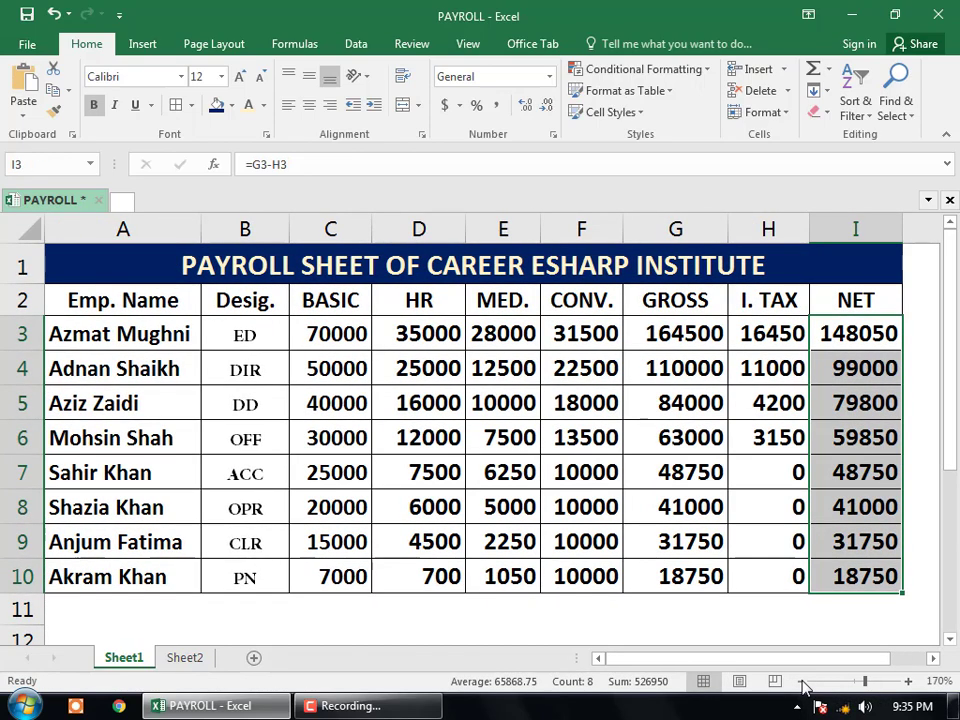